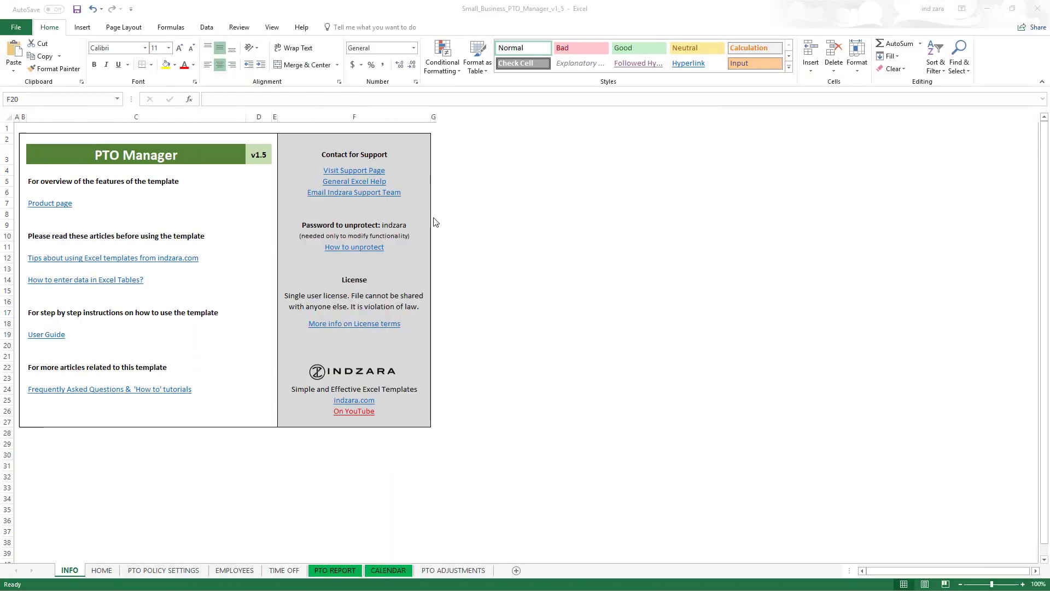
Set the tracking start date in the PTO policy settings to 4/1/2018.
click(110, 573)
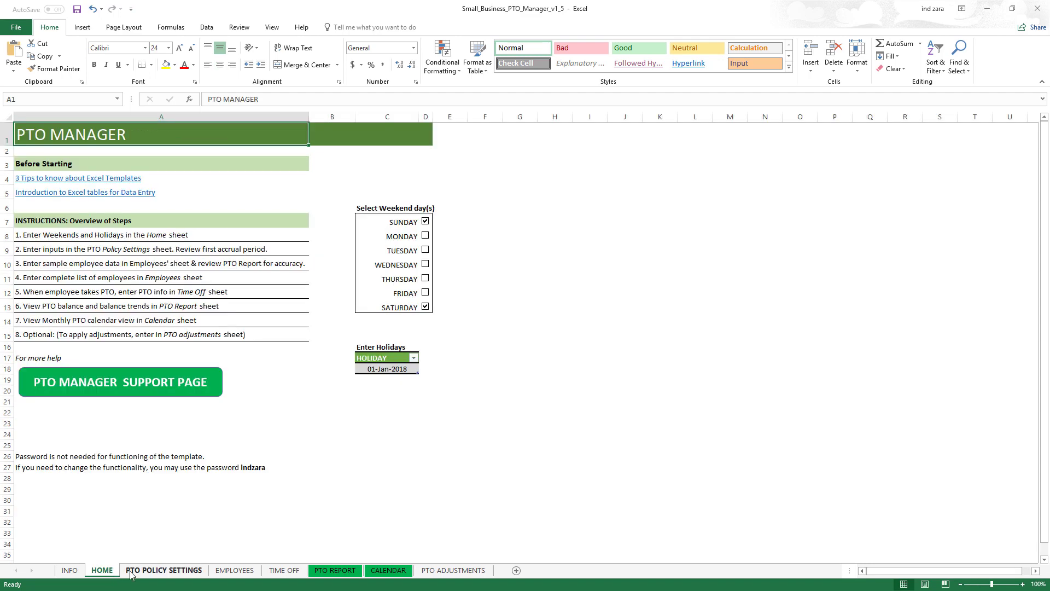
click(131, 571)
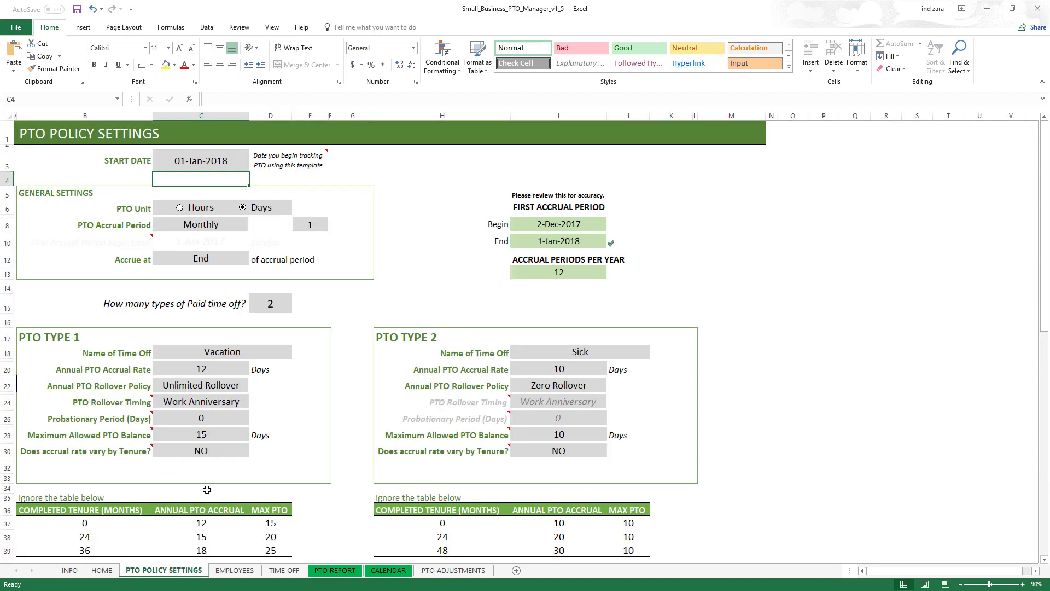
click(190, 163)
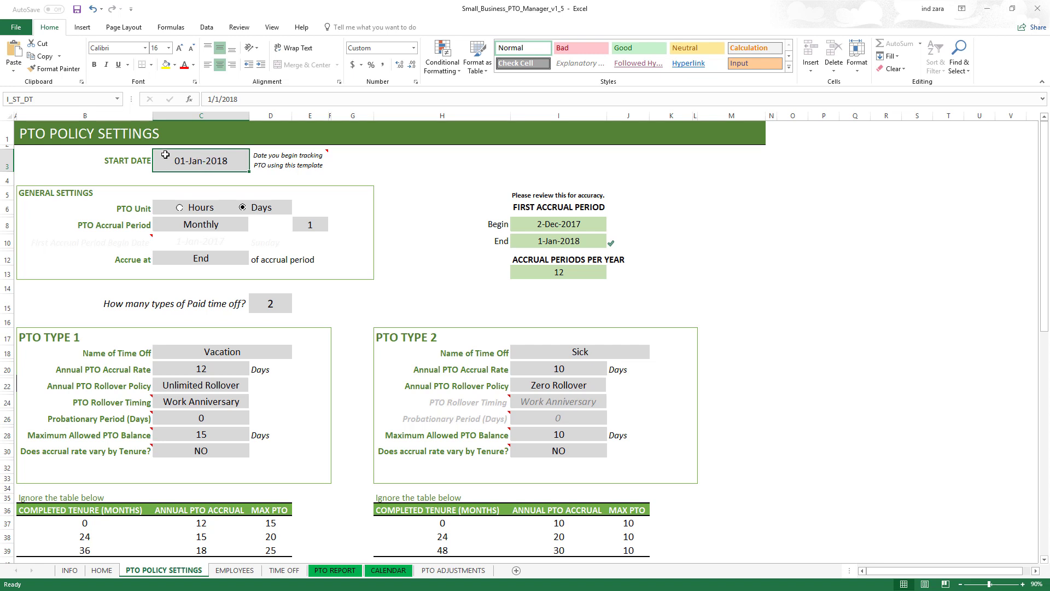
click(221, 99)
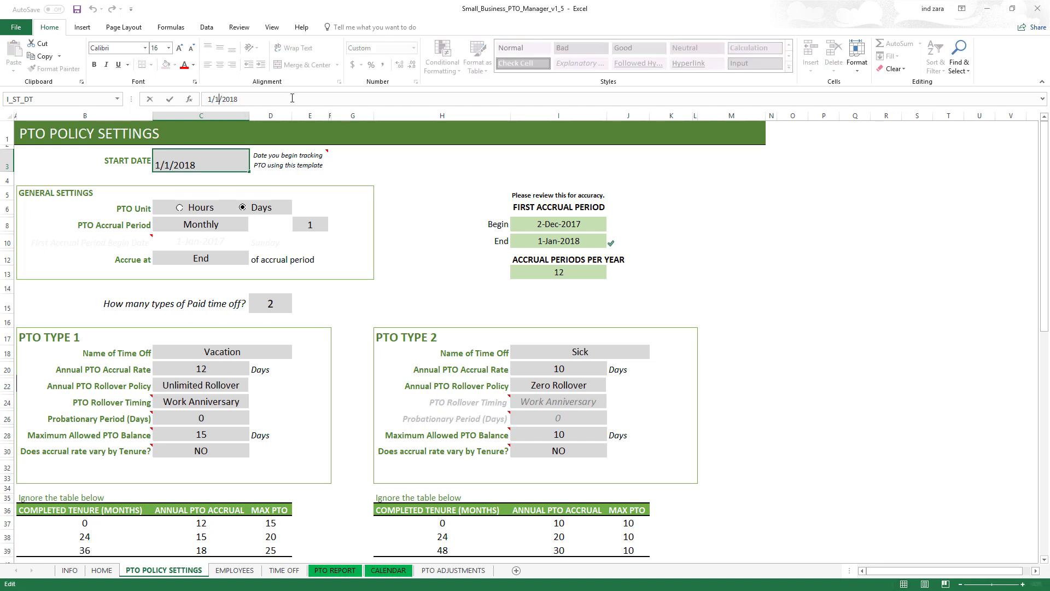
key(BackSpace)
text(4)
key(Return)
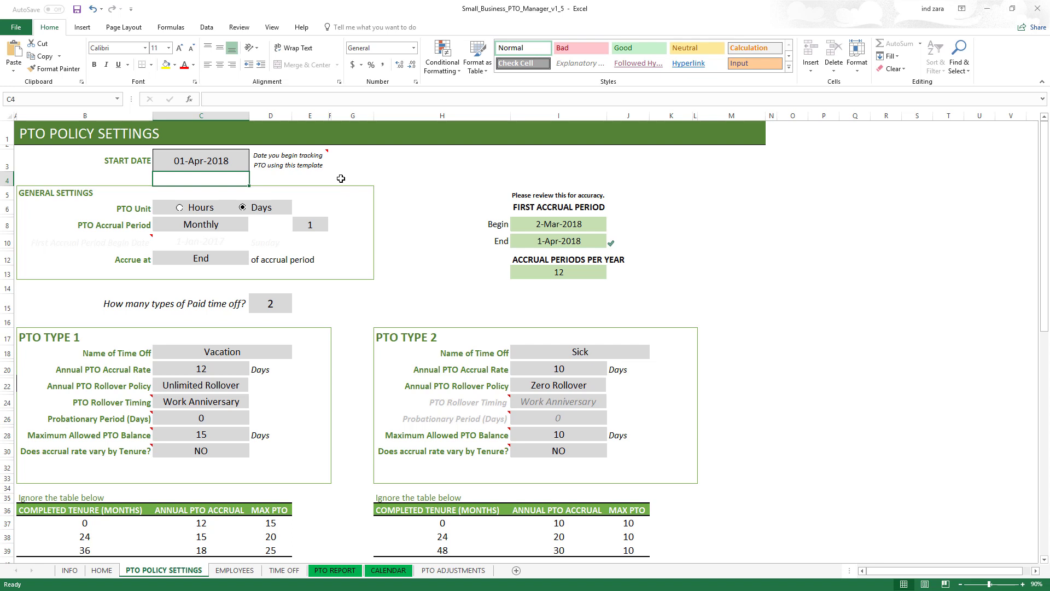
key(Up)
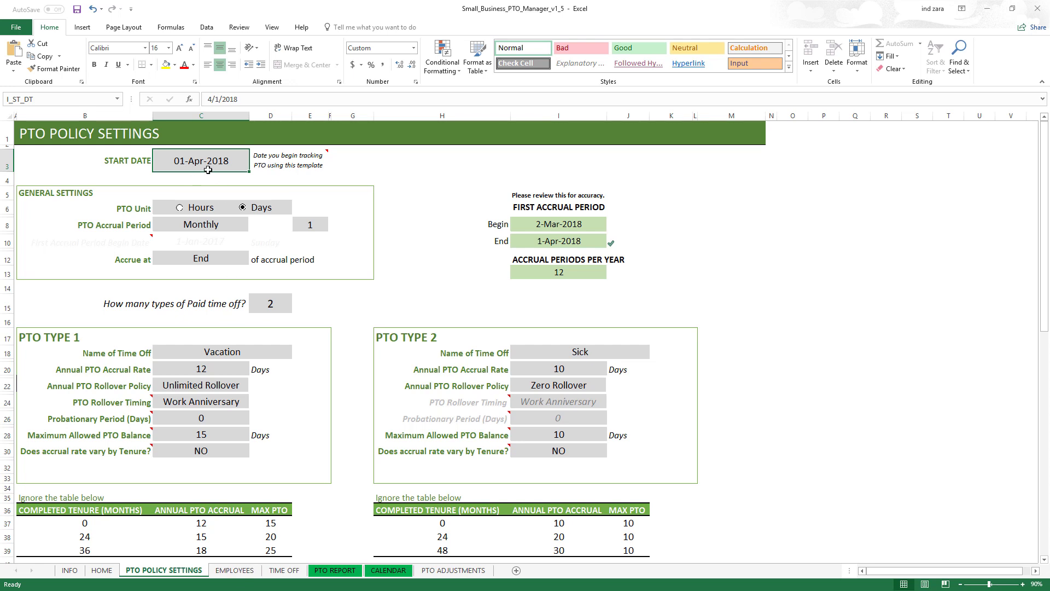
Review the starting balance columns on the EMPLOYEES sheet and the PTO dates table on the TIME OFF sheet.
click(248, 568)
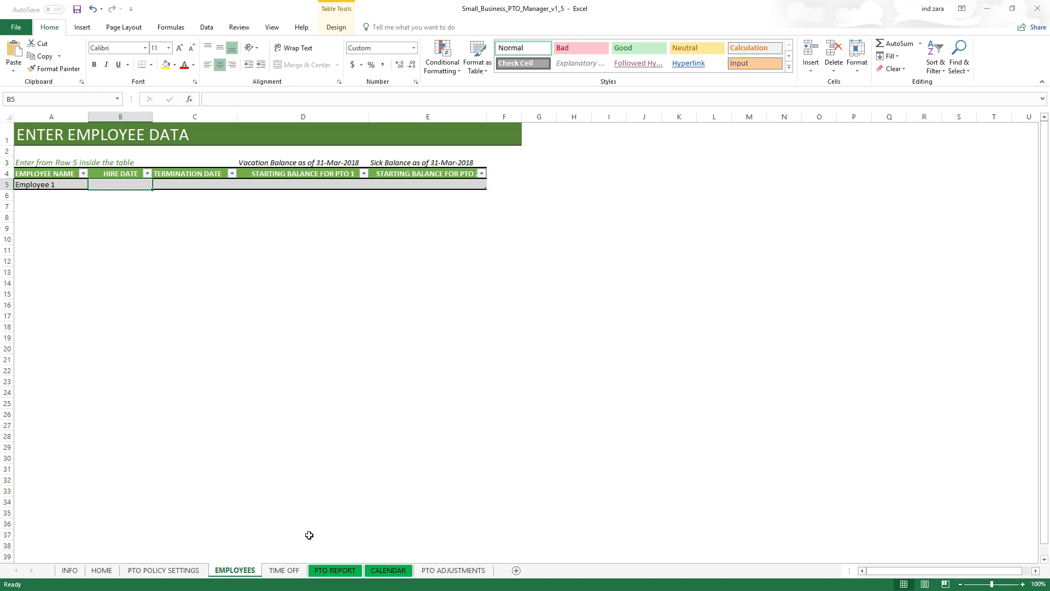
click(283, 570)
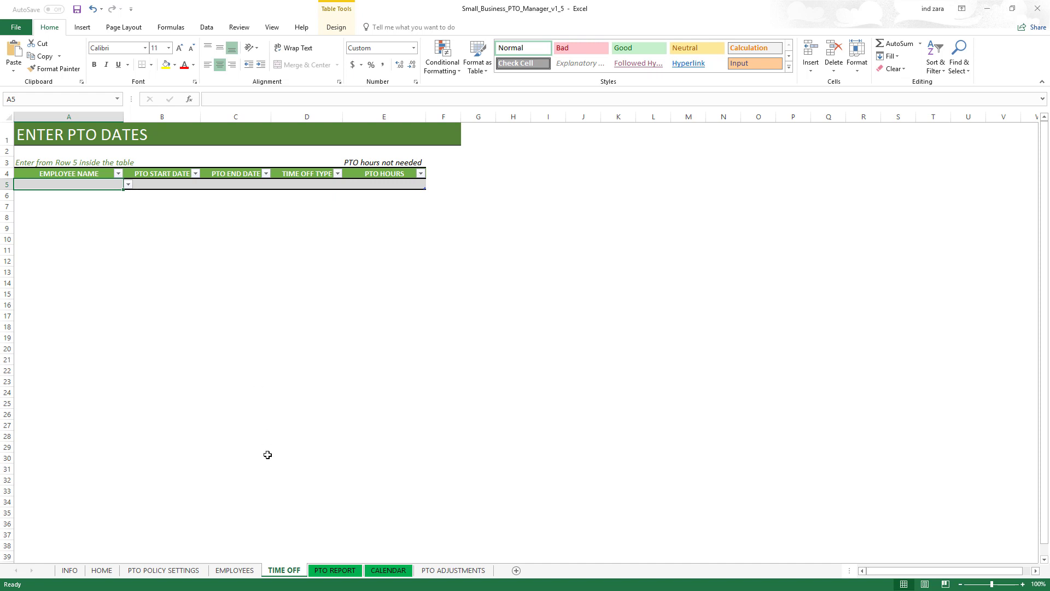
click(249, 571)
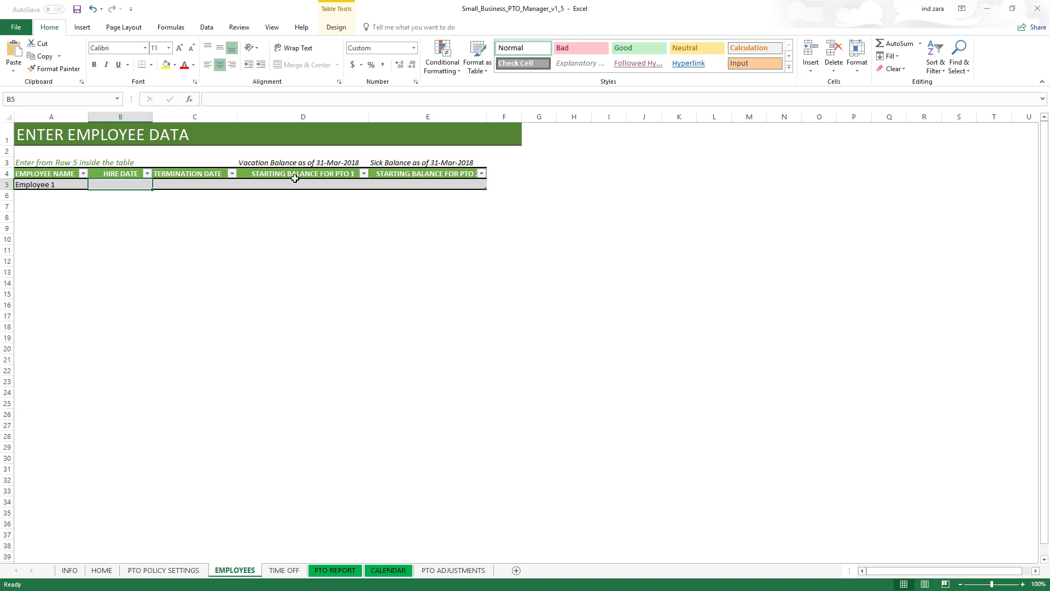
click(296, 569)
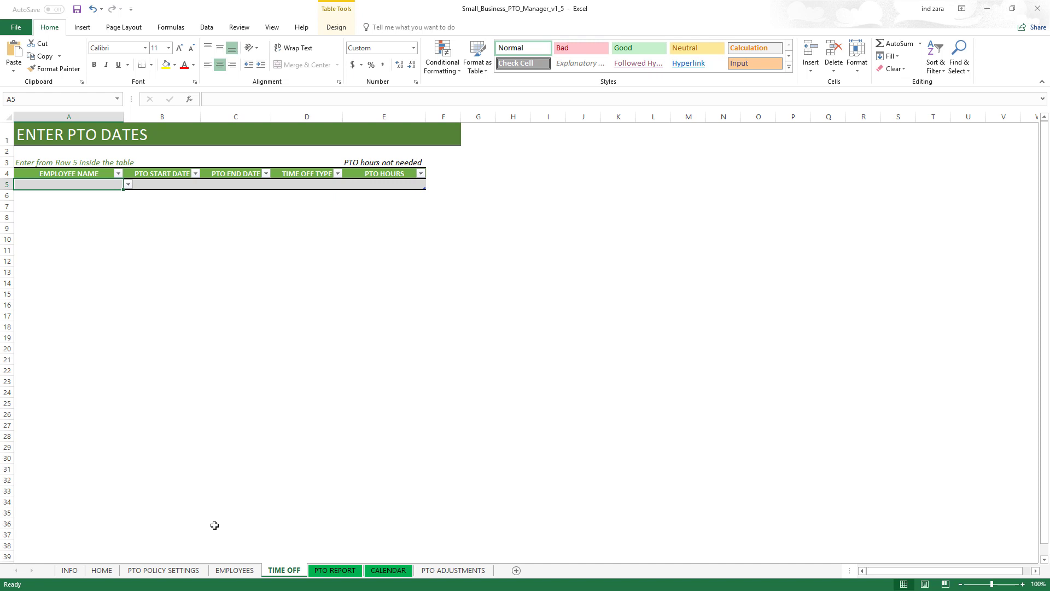
Change the start date in the PTO policy settings to 1/1/2017.
click(196, 572)
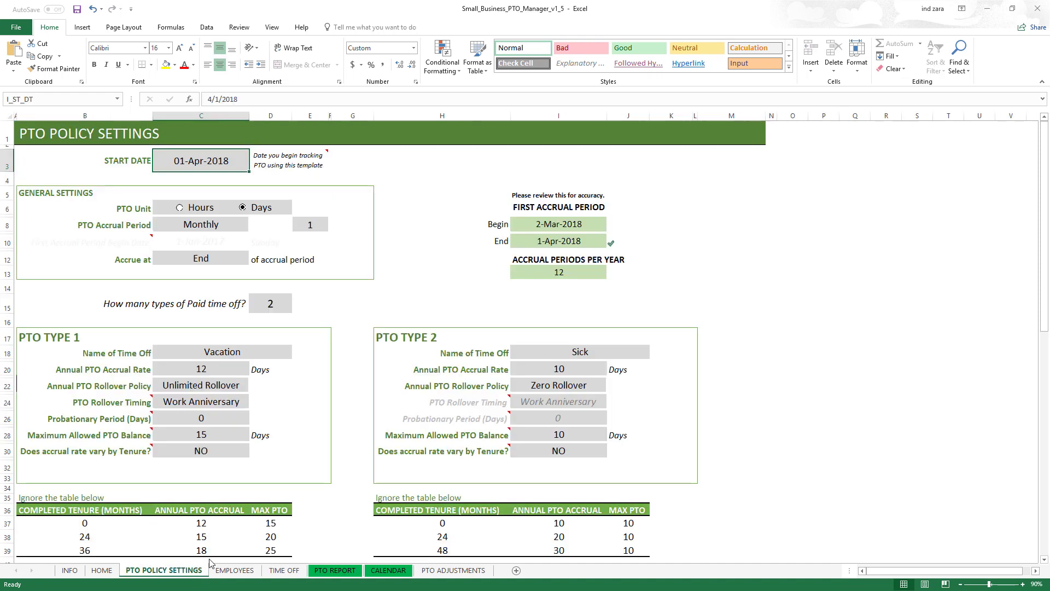
click(211, 101)
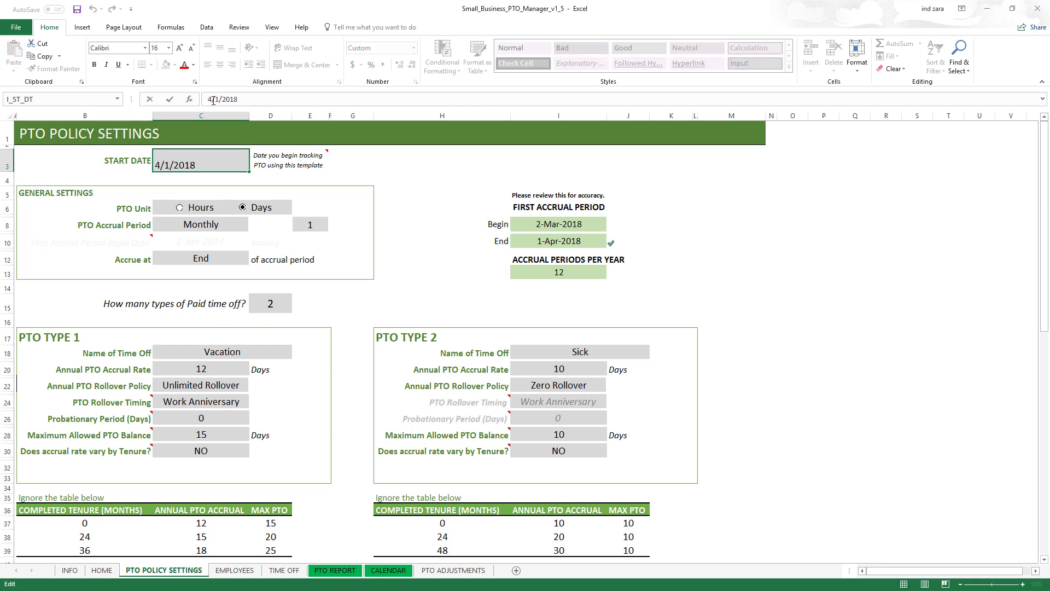
key(BackSpace)
text(1)
key(Delete)
key(Return)
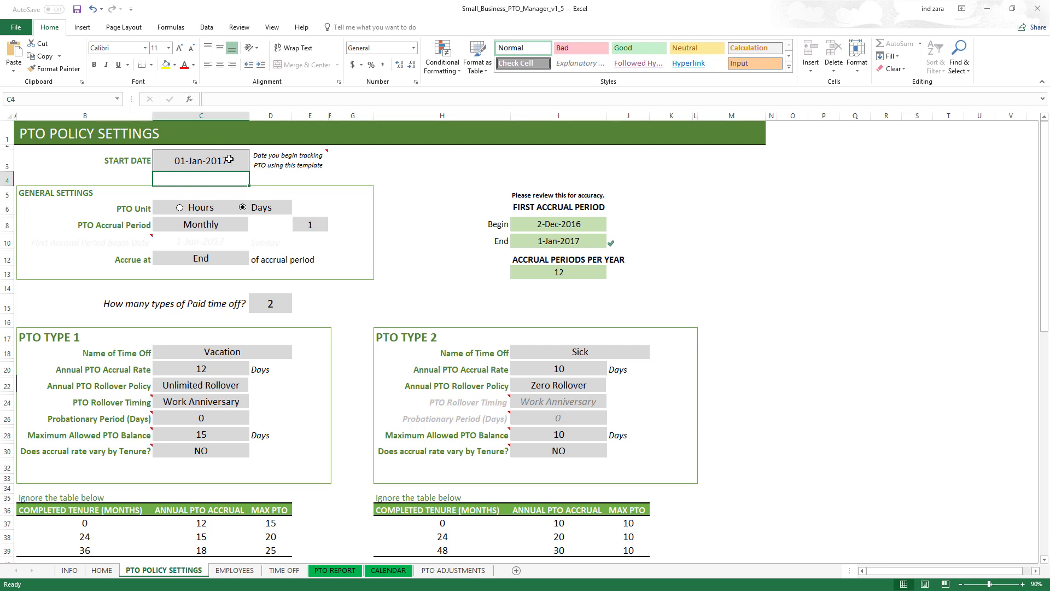
Check the TIME OFF sheet, then set the policy start date to 1/1/2010.
click(290, 570)
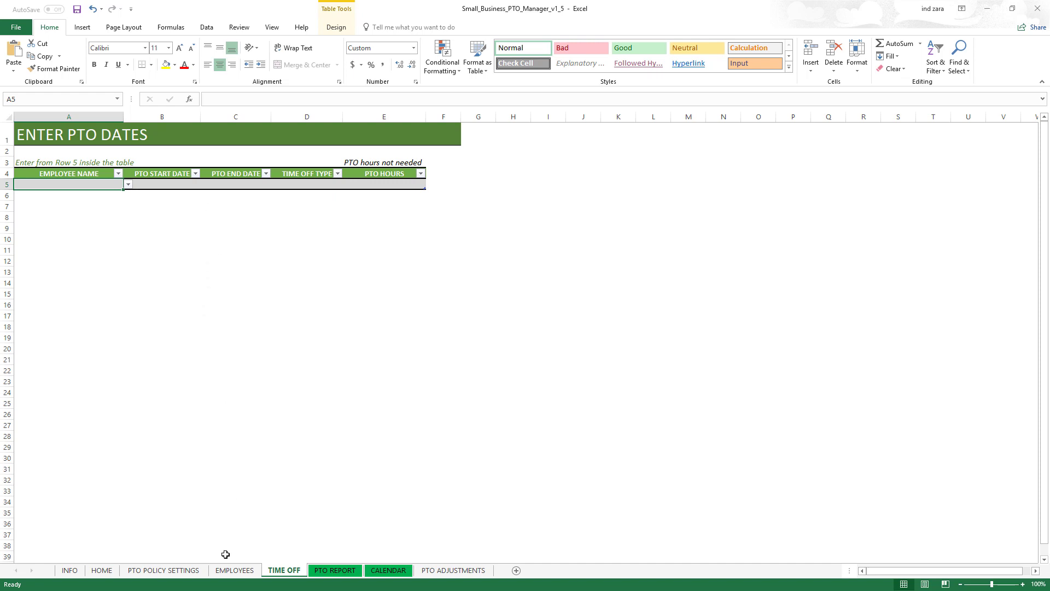
click(164, 570)
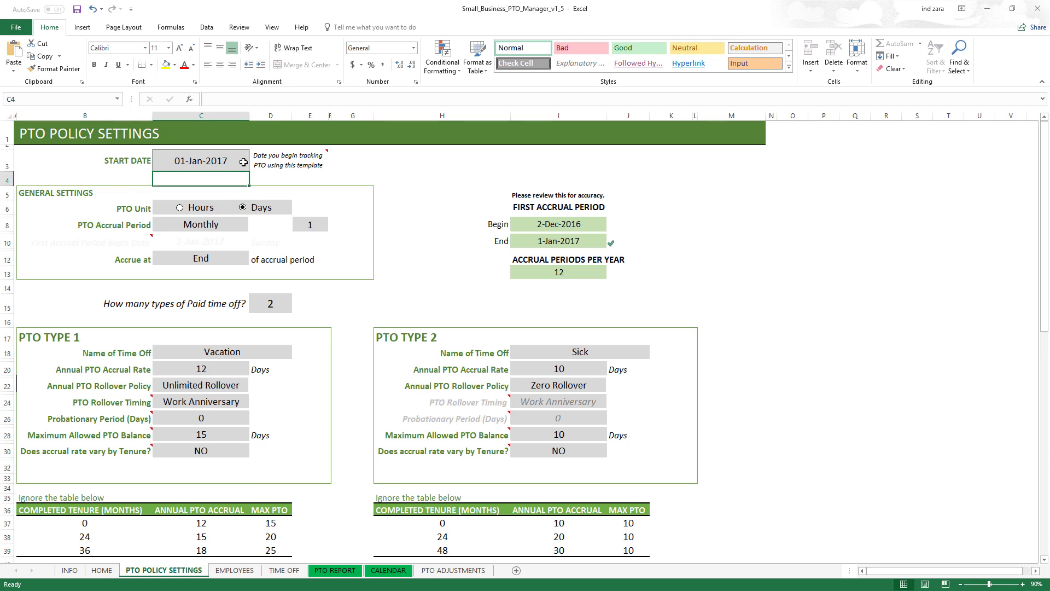
click(200, 166)
key(F2)
mouse_move(278, 154)
key(BackSpace)
text(0)
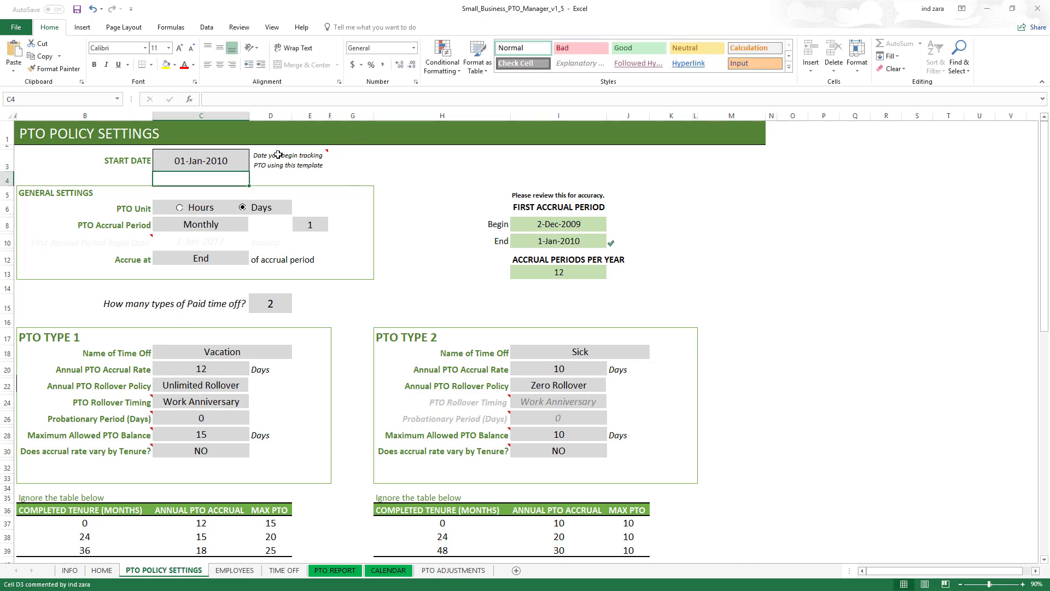
key(Return)
Choose Employee 1 as the employee shown in the PTO REPORT sheet.
click(335, 570)
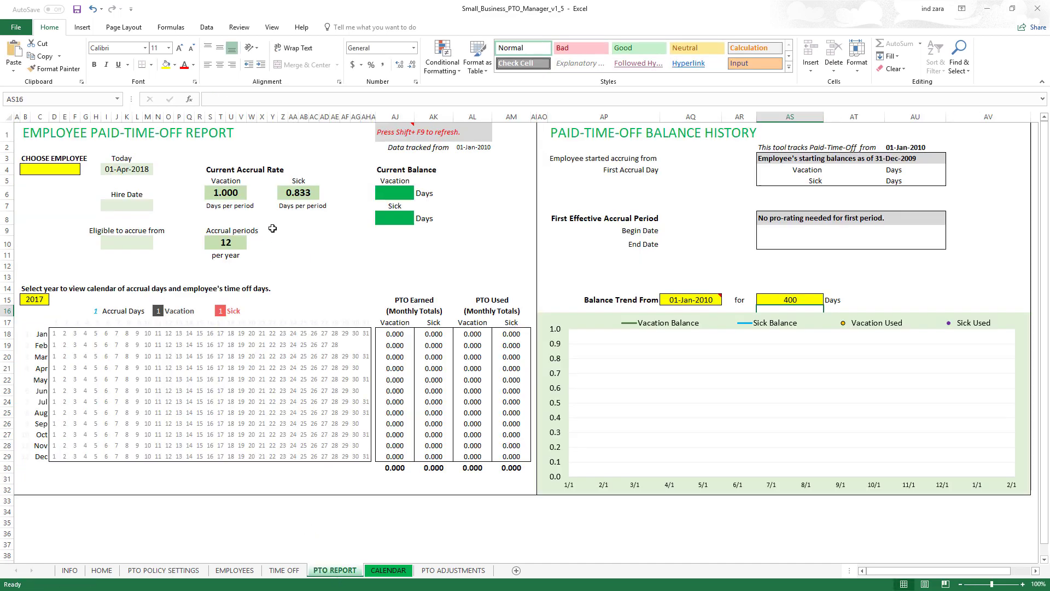
click(66, 169)
click(84, 169)
click(55, 179)
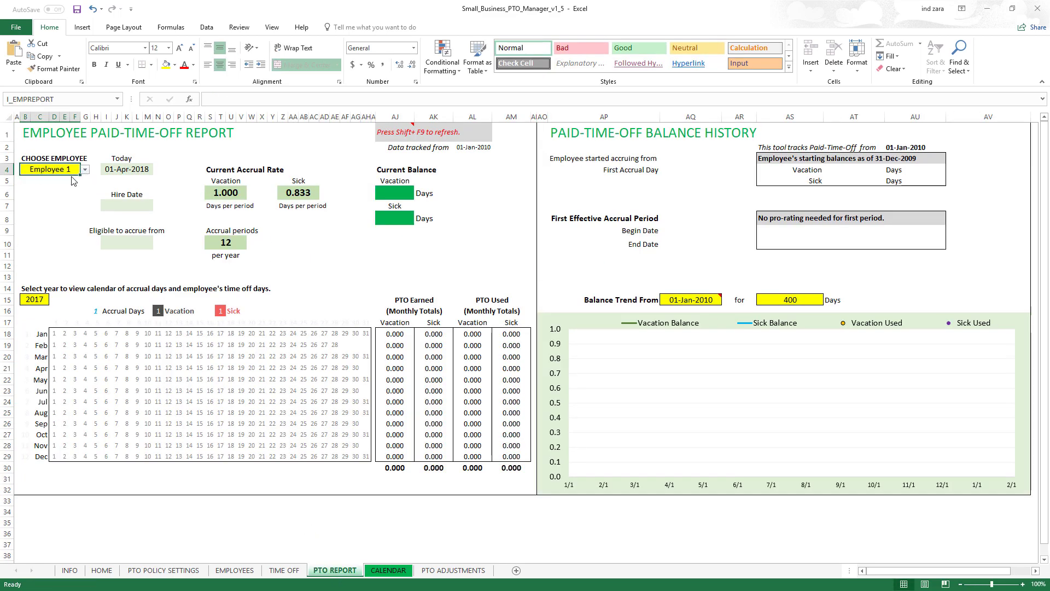
Enter 1/1/2010 as the hire date for Employee 1 on the EMPLOYEES sheet.
click(230, 570)
text(1/1/2010)
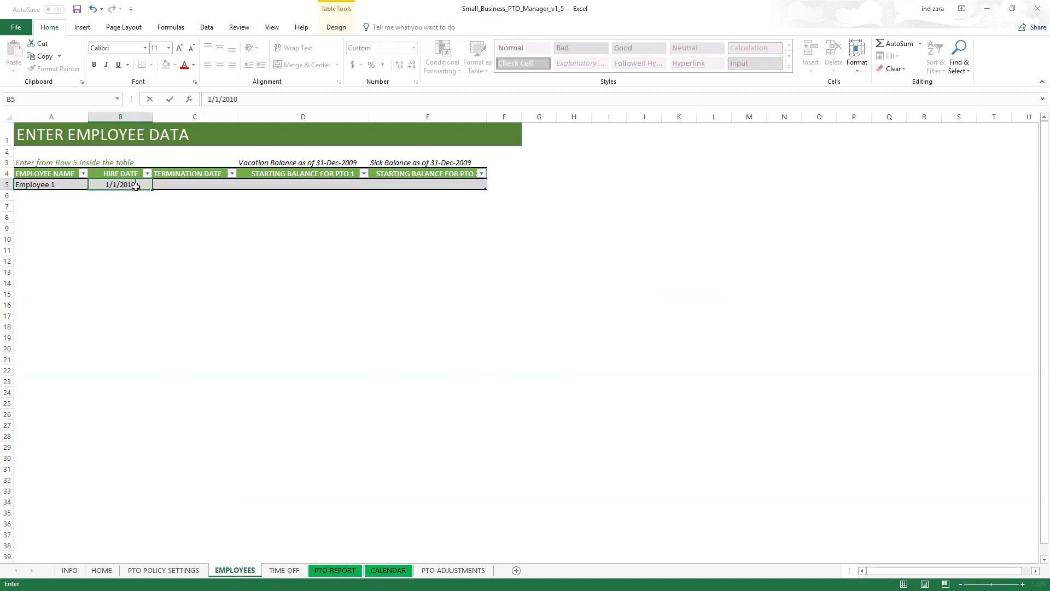
key(Return)
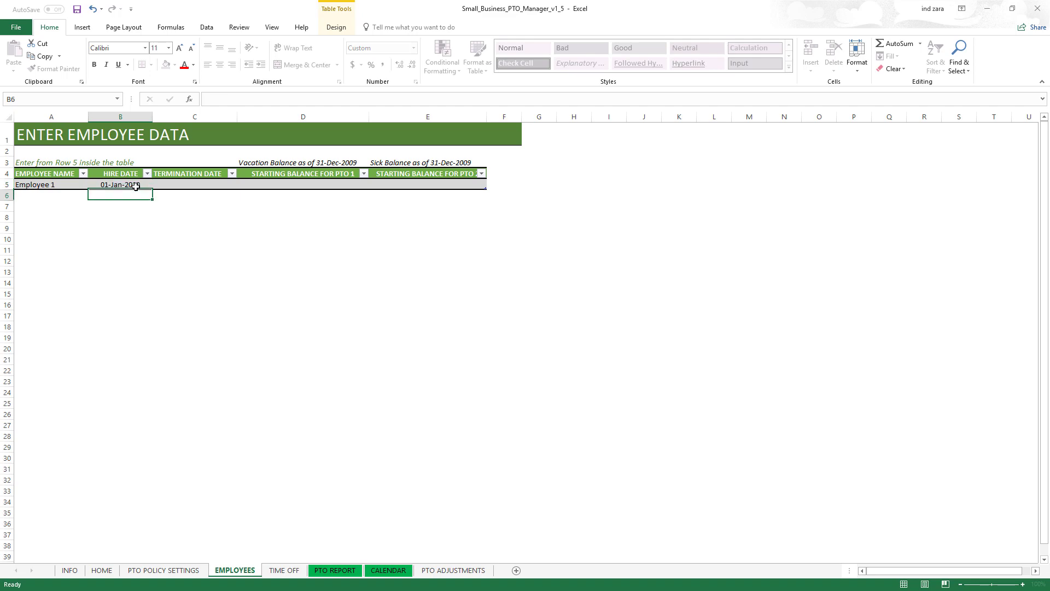
Extend the balance trend chart in the PTO REPORT sheet to cover 4000 days.
click(334, 571)
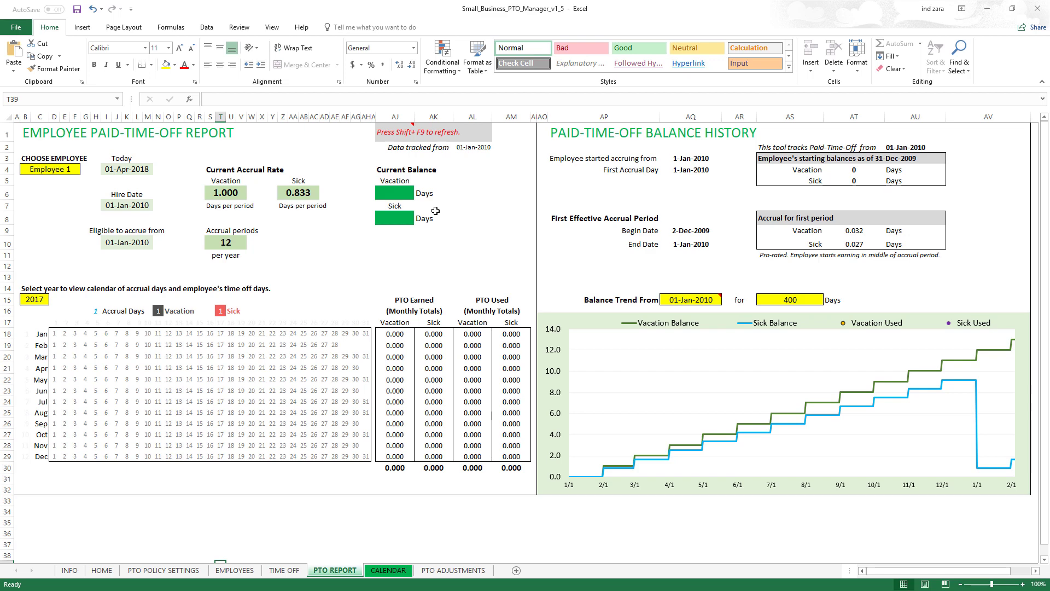
double_click(815, 302)
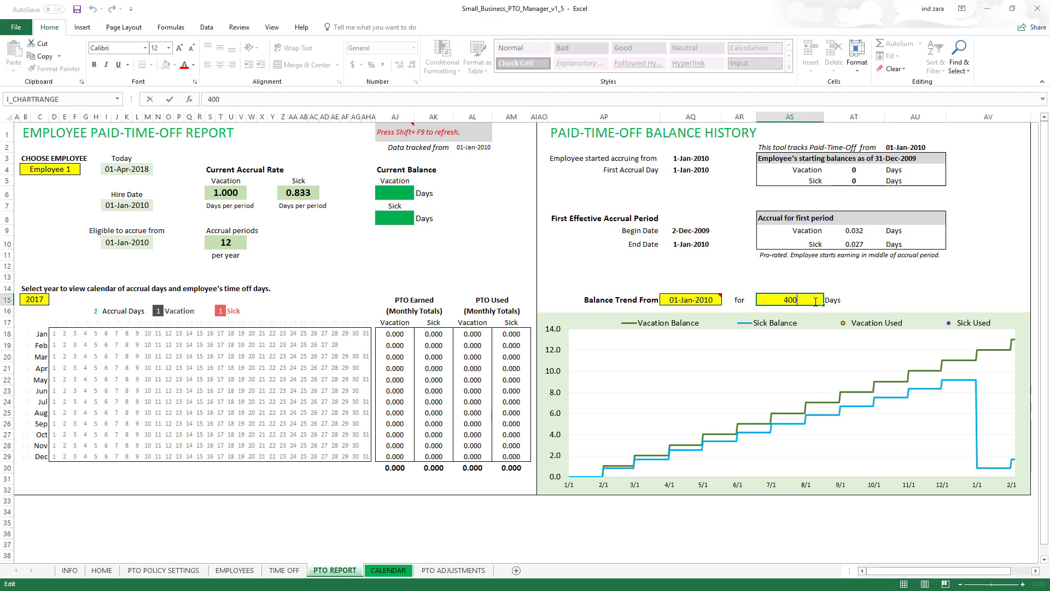
text(0)
key(Return)
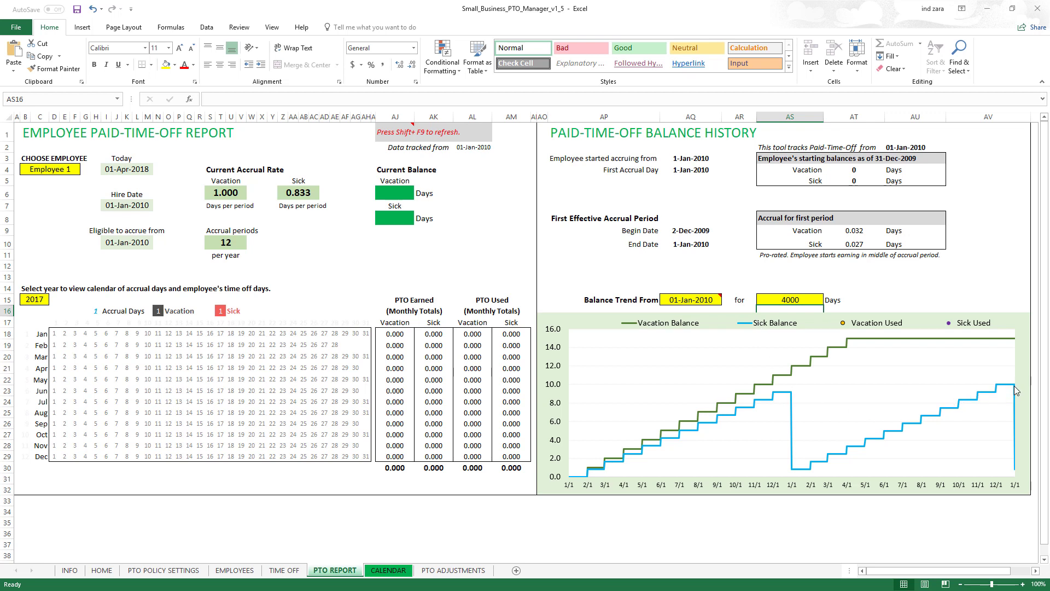
mouse_move(1015, 388)
click(28, 31)
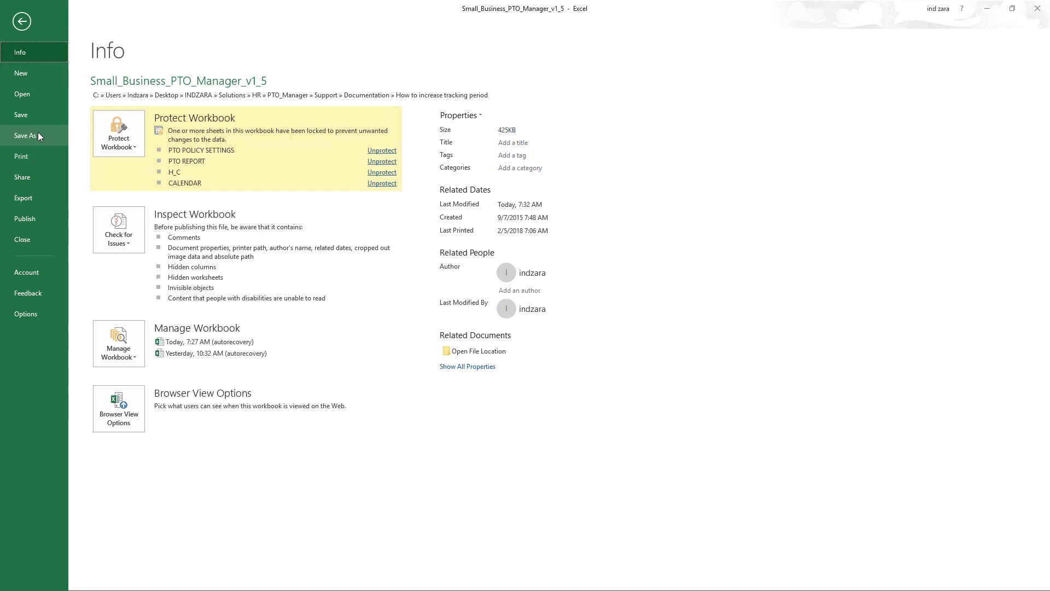
click(22, 21)
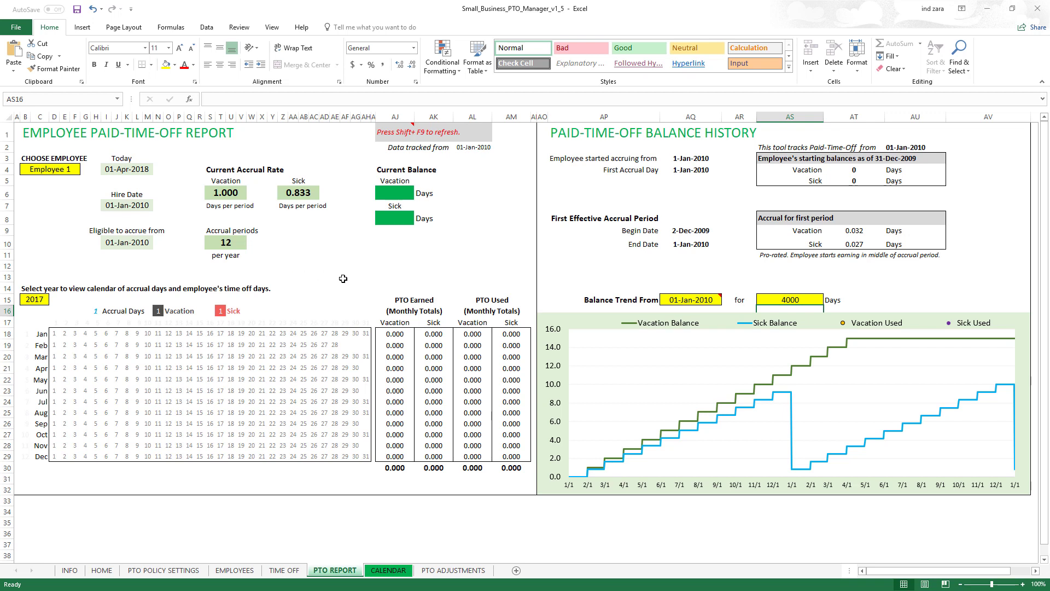
right_click(350, 572)
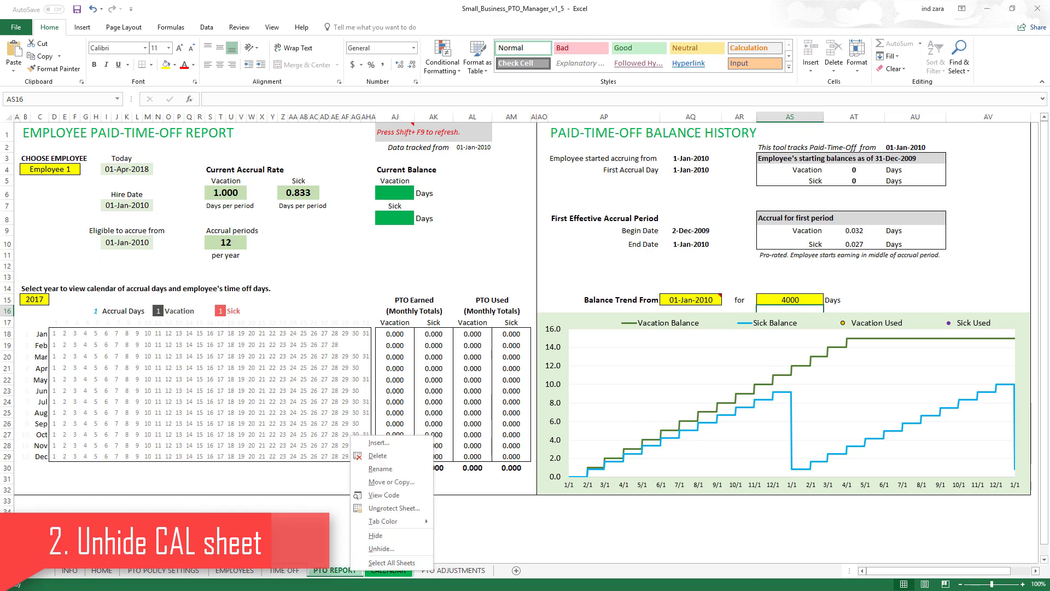
key(Escape)
Unhide the CAL sheet.
right_click(294, 572)
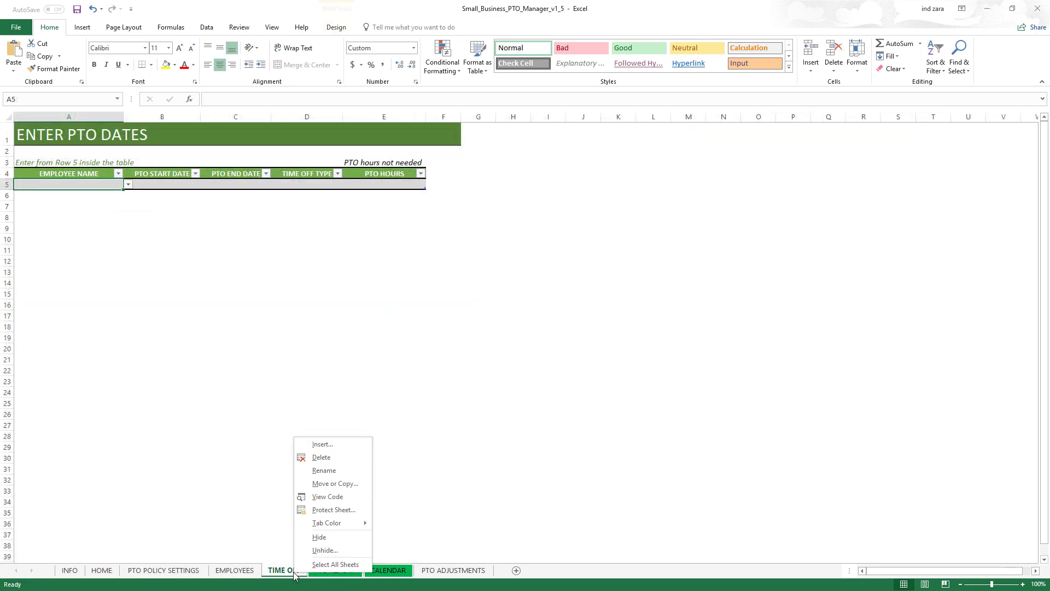
click(333, 551)
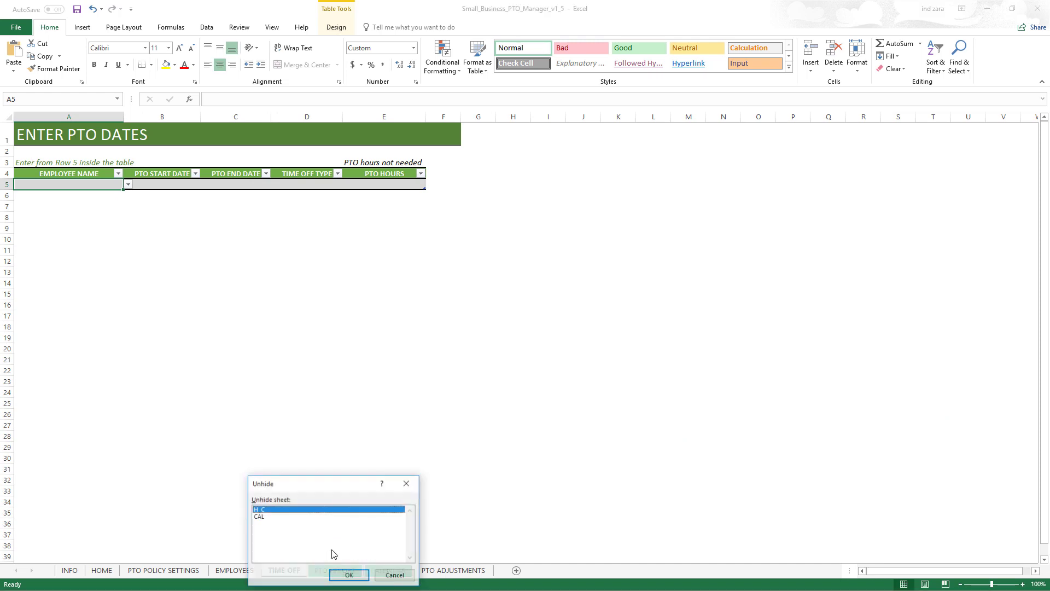
drag(279, 482, 259, 276)
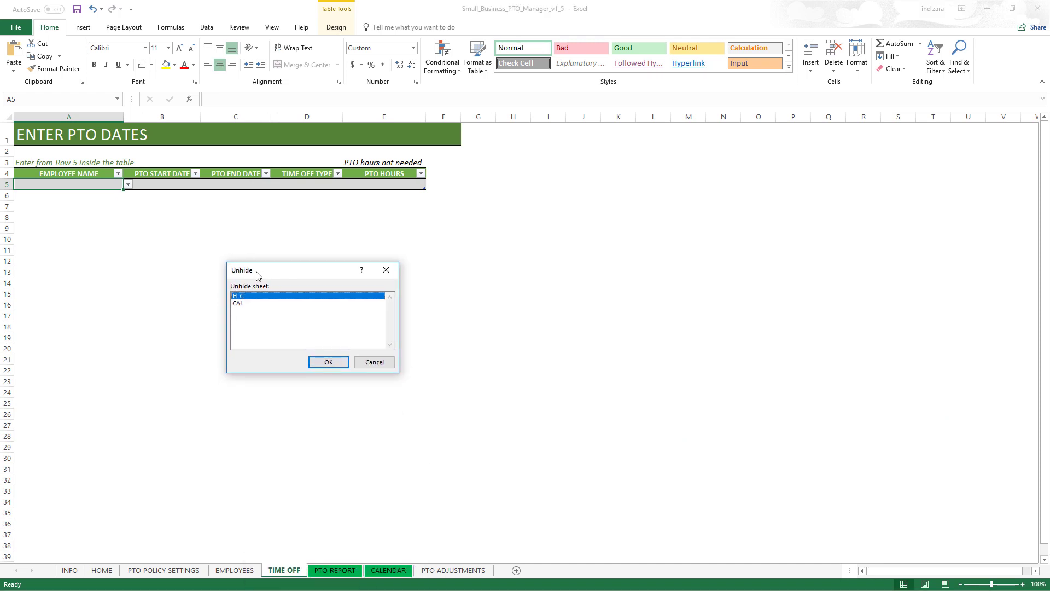
click(249, 304)
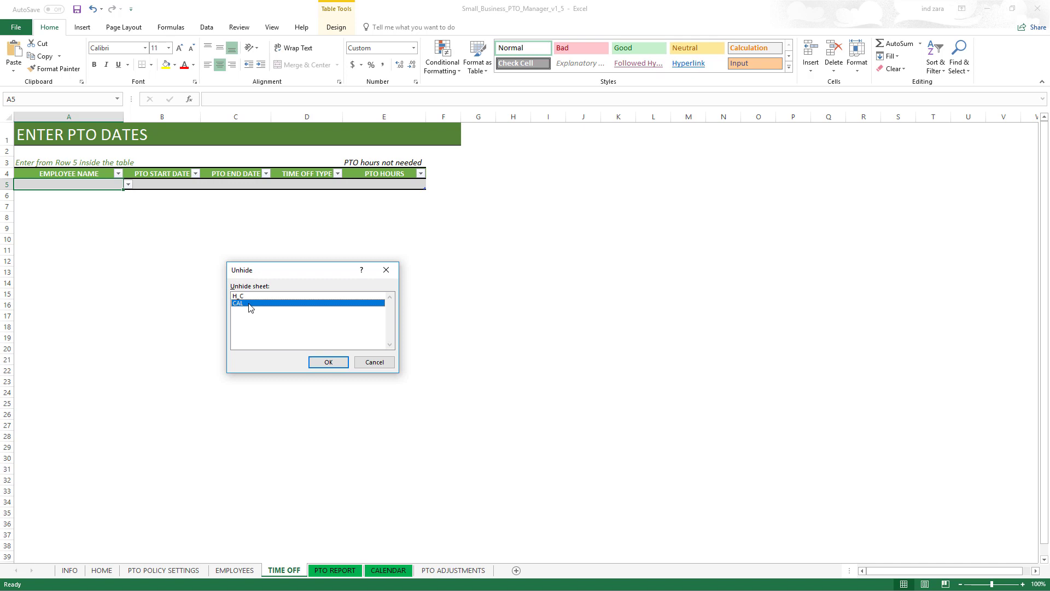
click(320, 363)
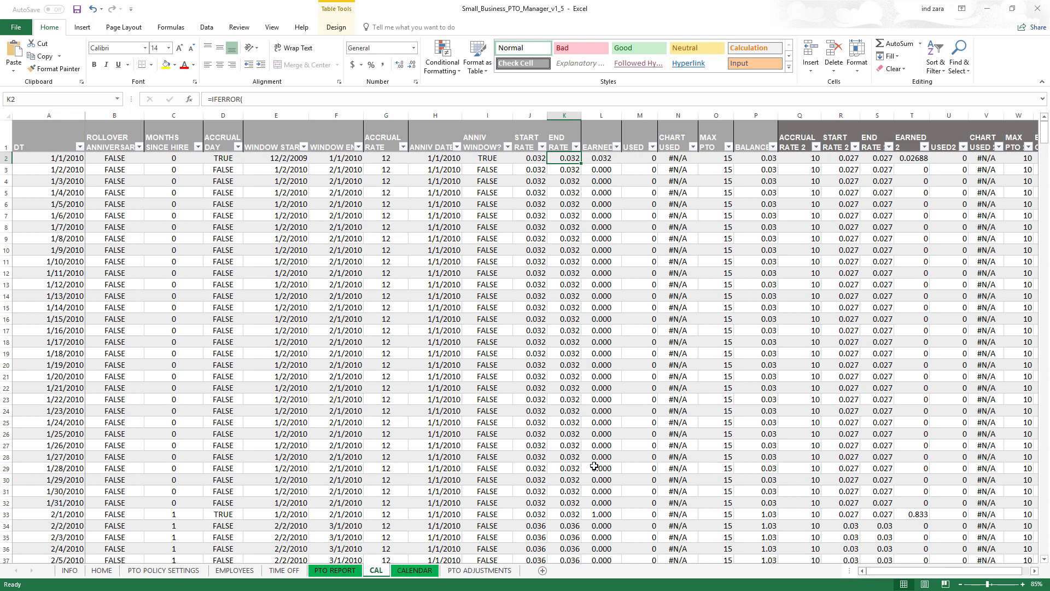
Look through the daily rows of the CAL sheet's table and go to its last cell.
scroll(589, 463, down, 1)
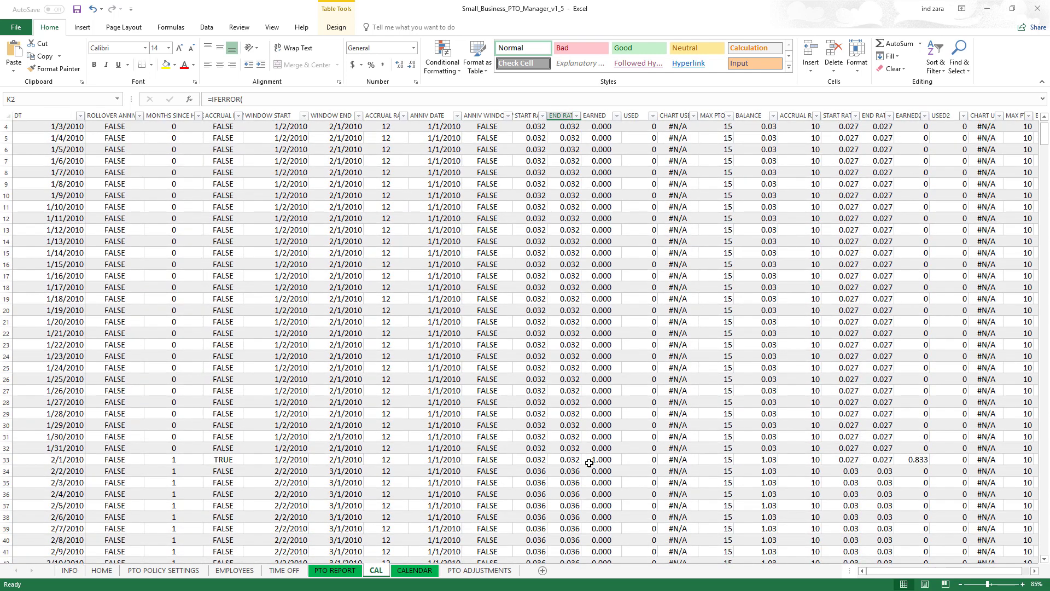
scroll(589, 463, down, 20)
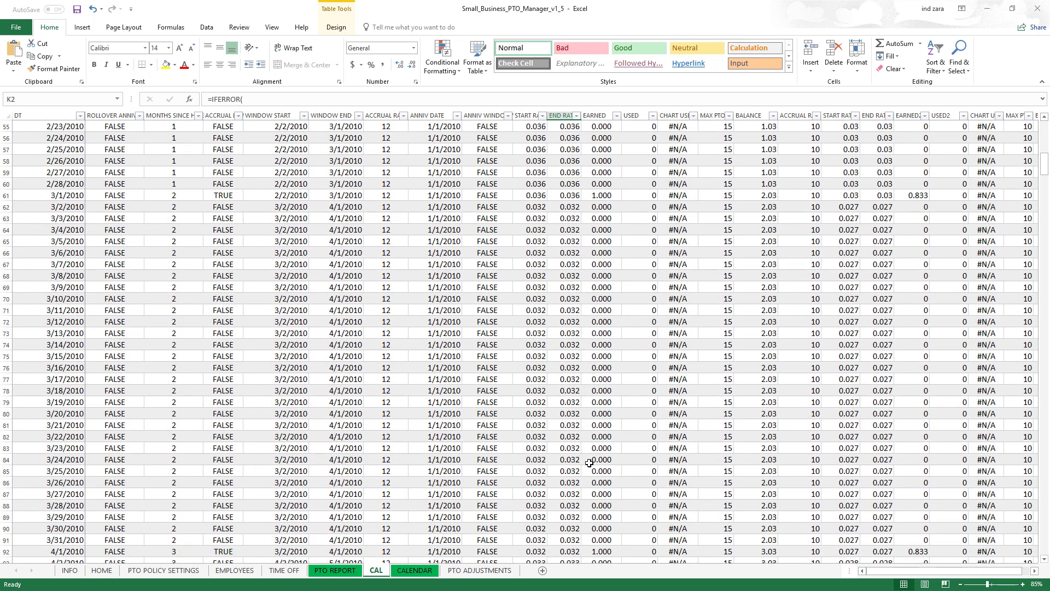
scroll(589, 463, down, 20)
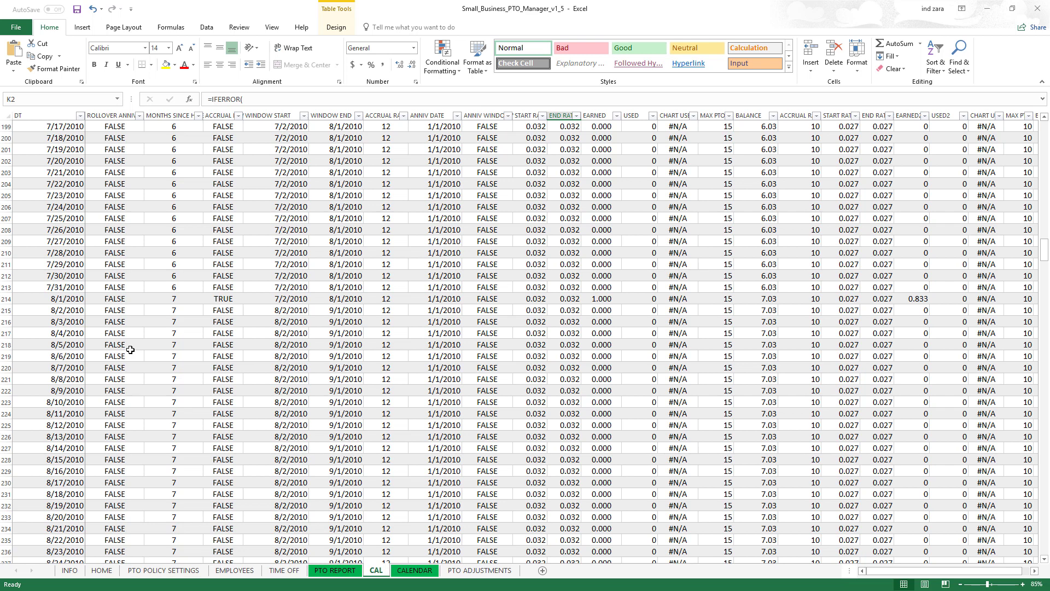
key(ctrl+End)
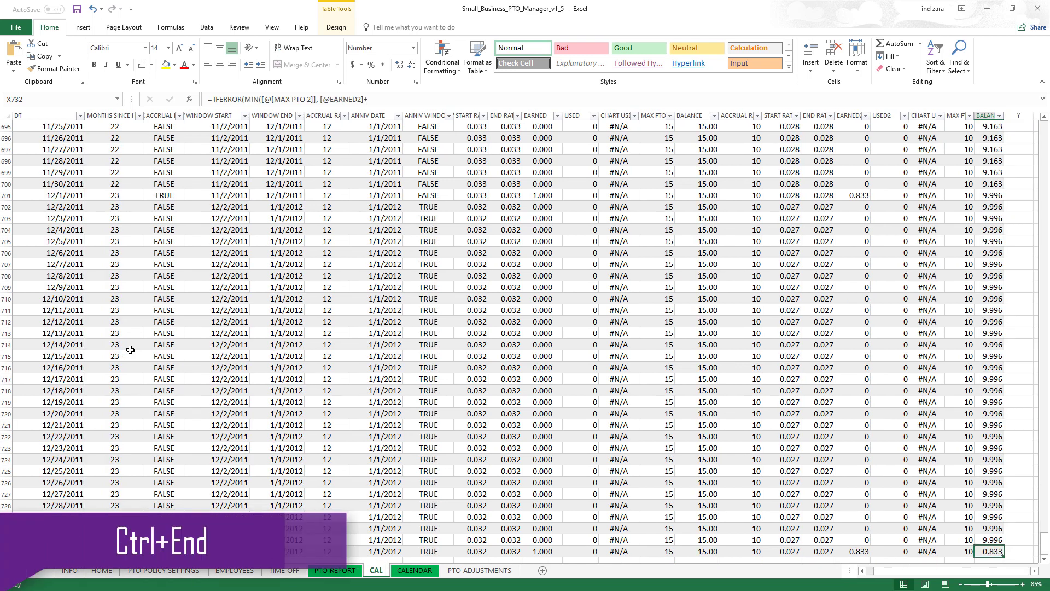
Extend the CAL sheet's table from row 732 down to row 3352 so its dates run through 3/5/2019.
scroll(476, 386, down, 2)
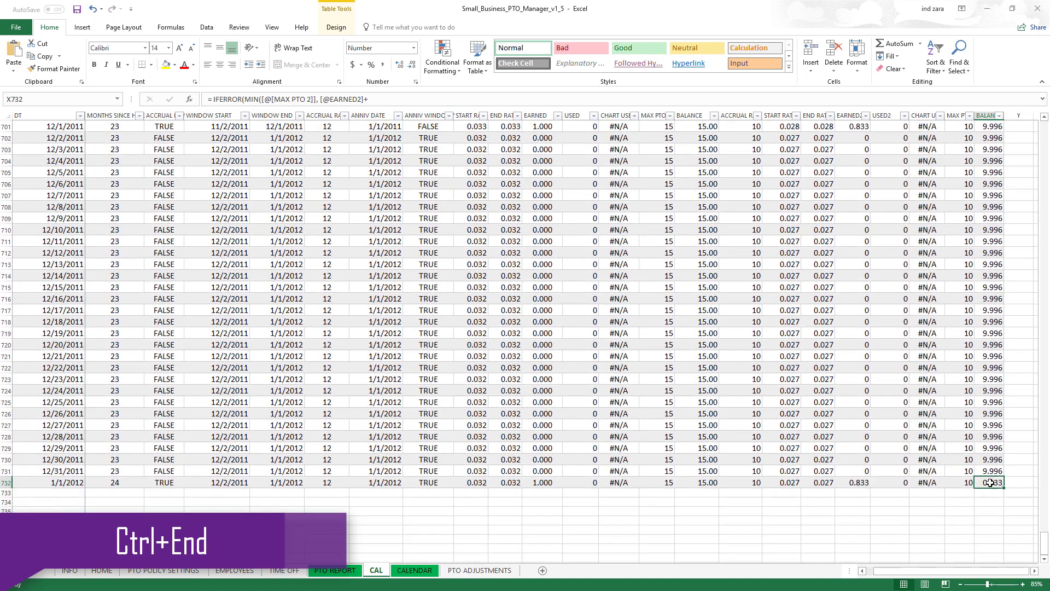
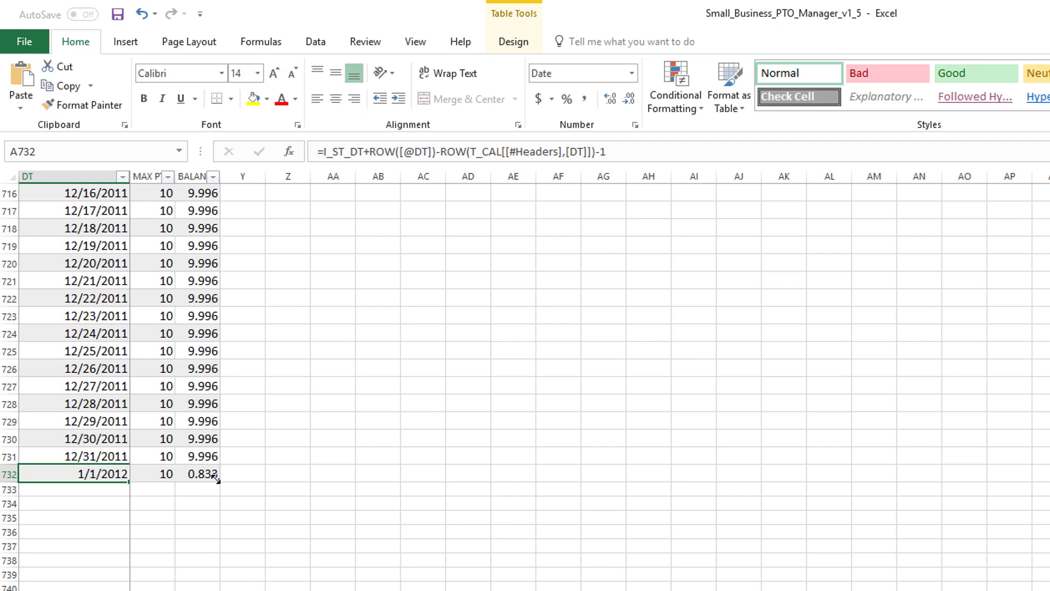
drag(215, 480, 210, 590)
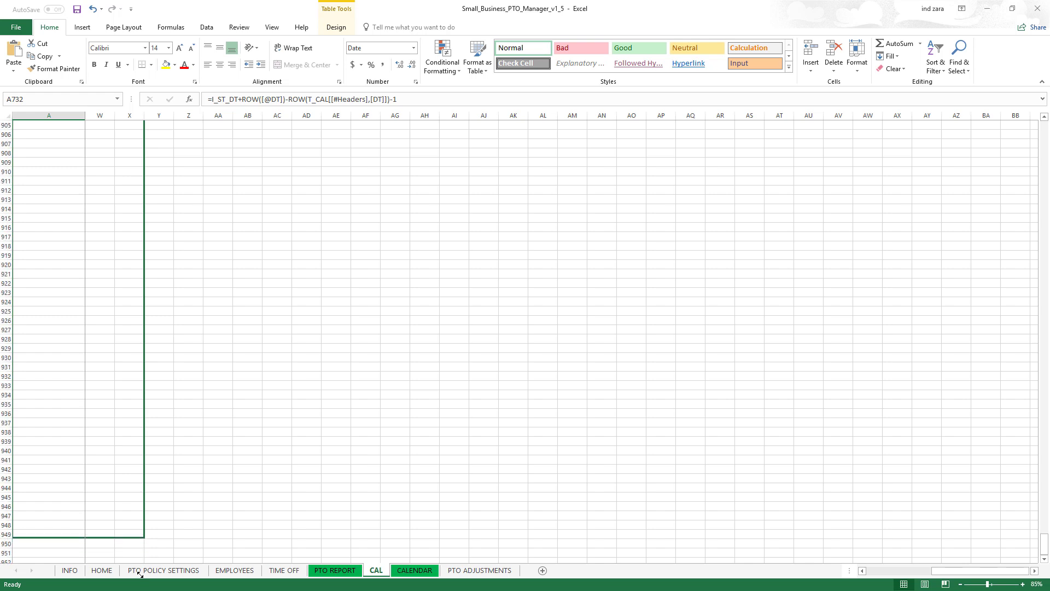
drag(138, 573, 138, 572)
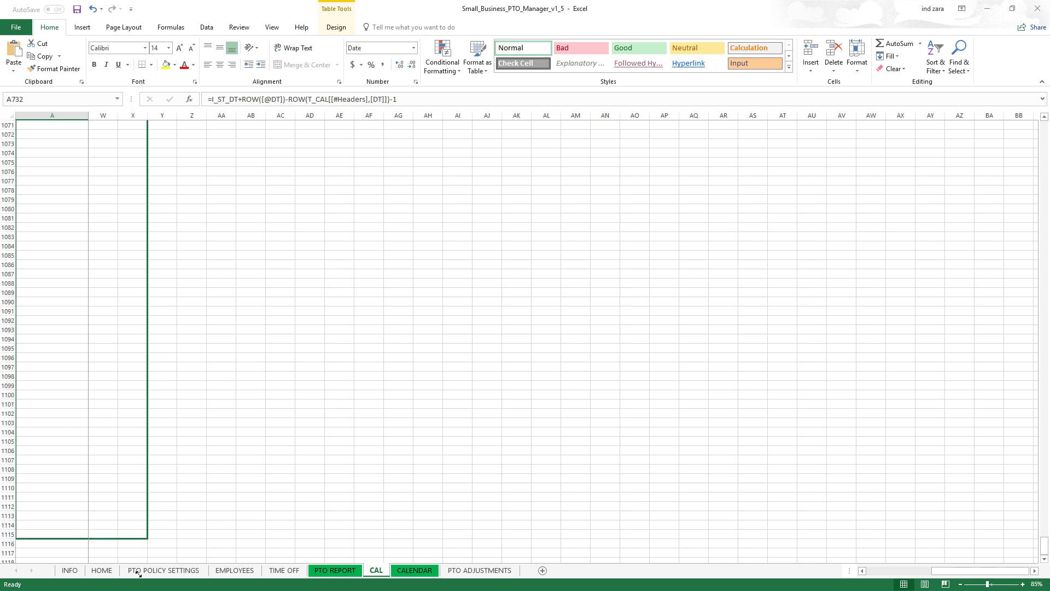
drag(138, 573, 134, 586)
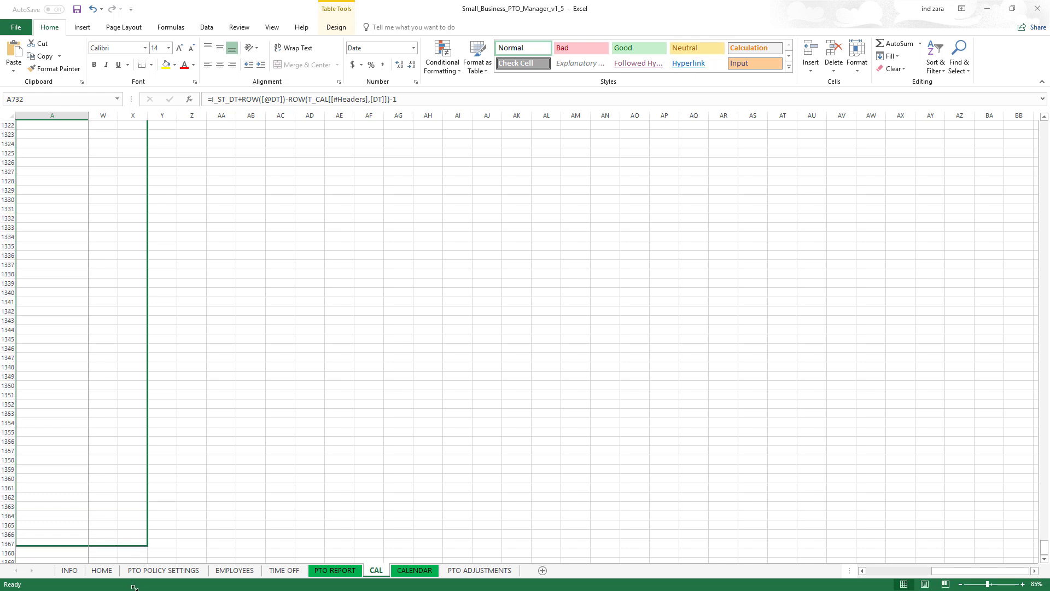
drag(134, 587, 134, 586)
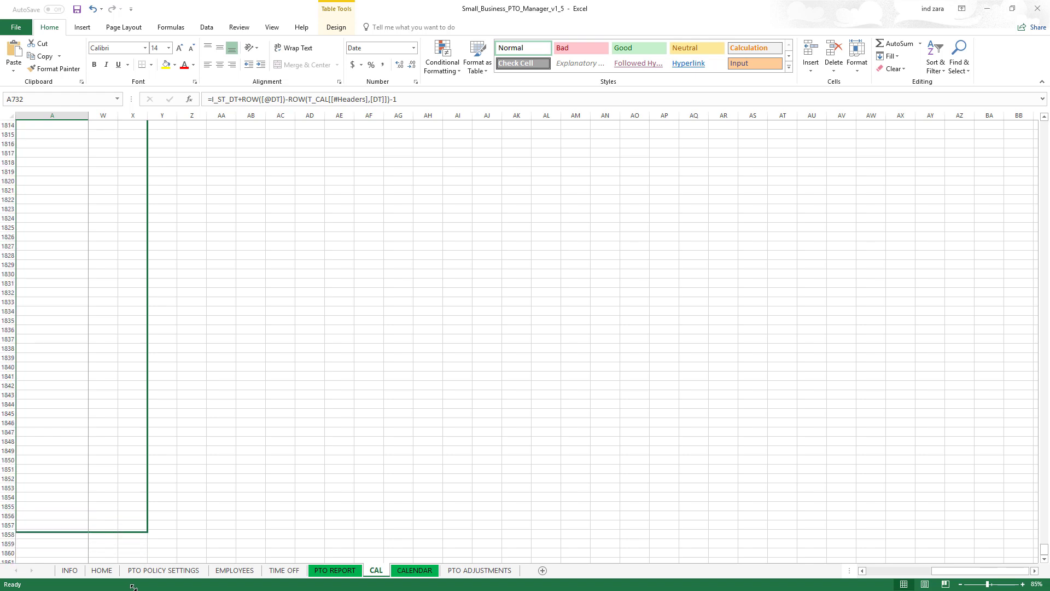
drag(133, 587, 140, 469)
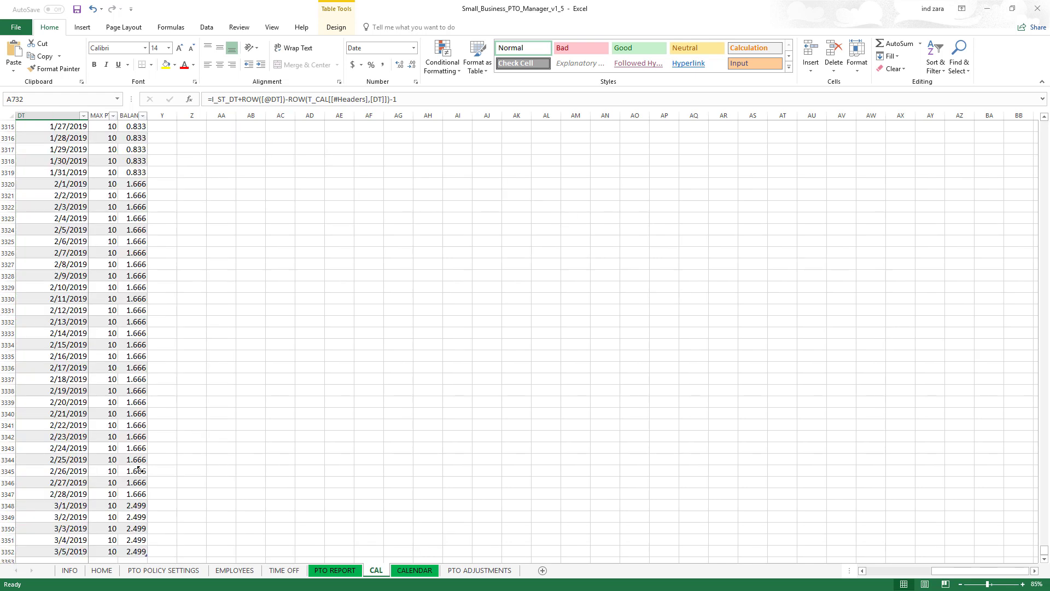
Go to the last row of the CAL table and extend the table further, down to row 3664 (1/11/2020).
click(69, 456)
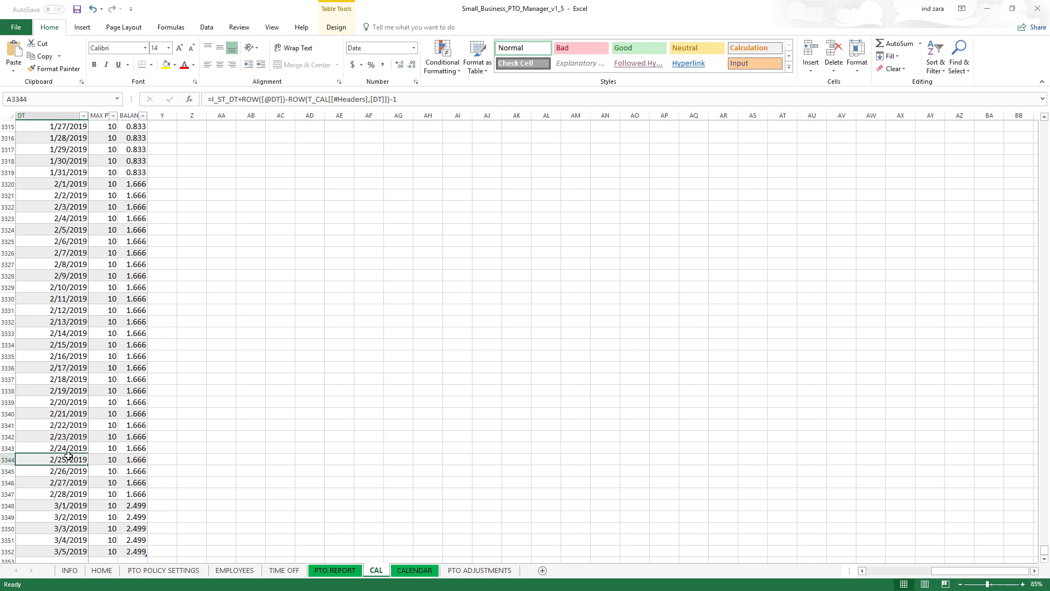
key(ctrl+Down)
scroll(69, 456, down, 4)
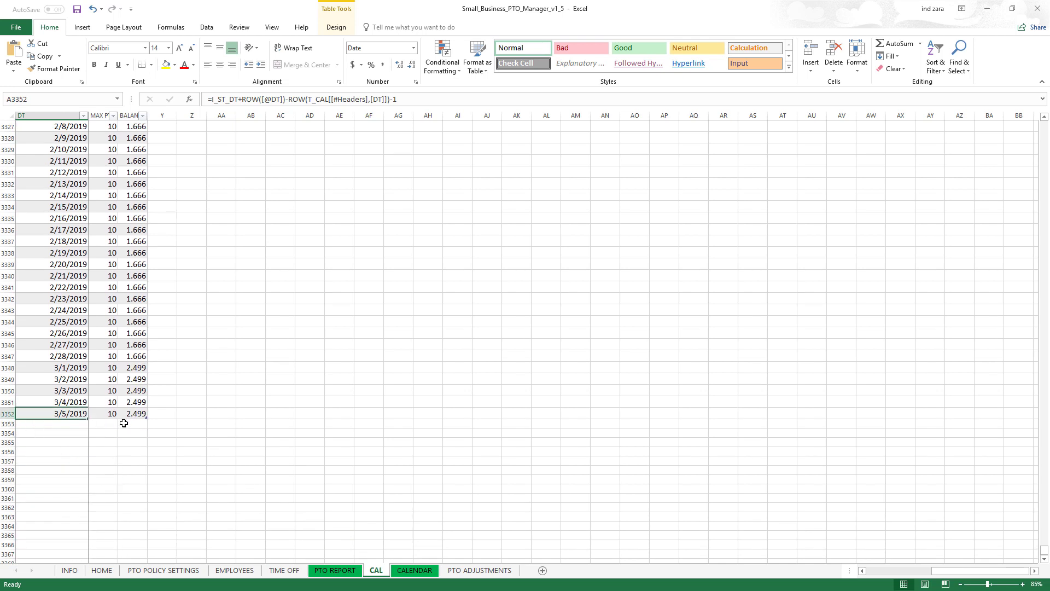
drag(145, 416, 124, 228)
scroll(125, 230, up, 4)
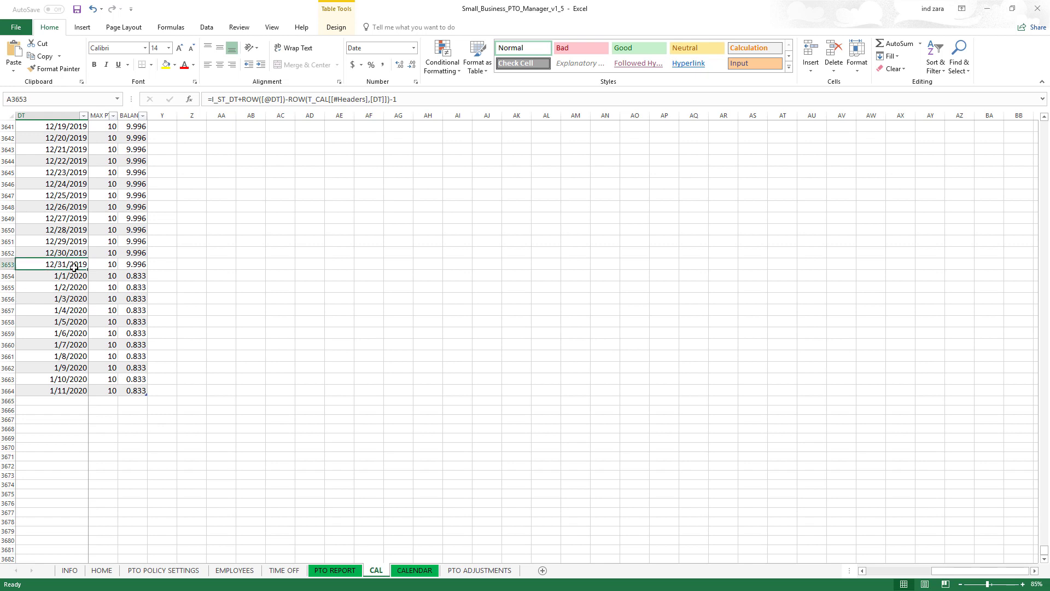
Delete the table rows dated 1/1/2020 to 1/11/2020 so the CAL table ends at 12/31/2019.
drag(74, 276, 67, 389)
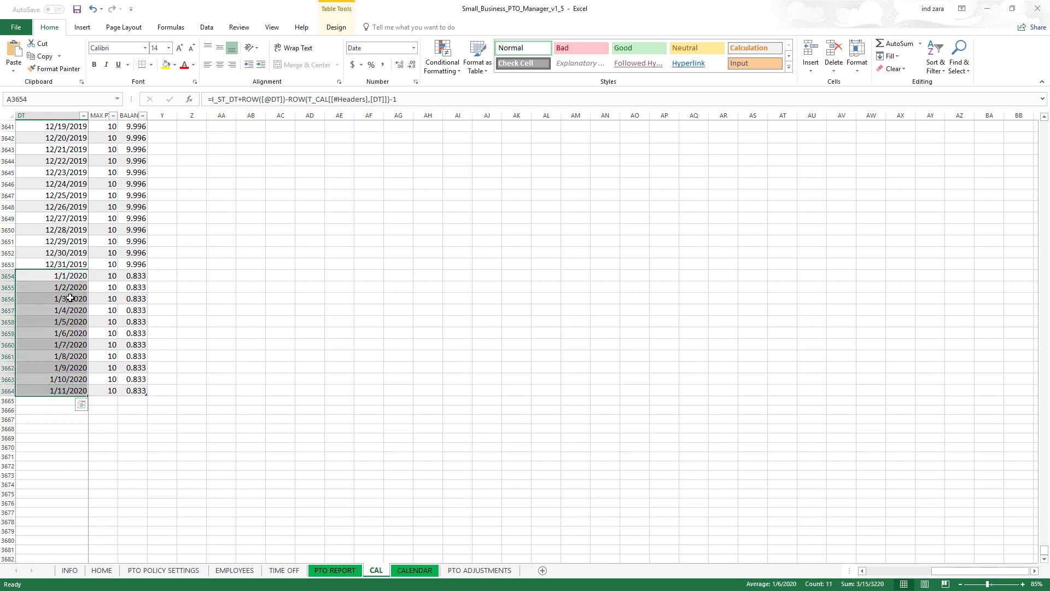
right_click(71, 295)
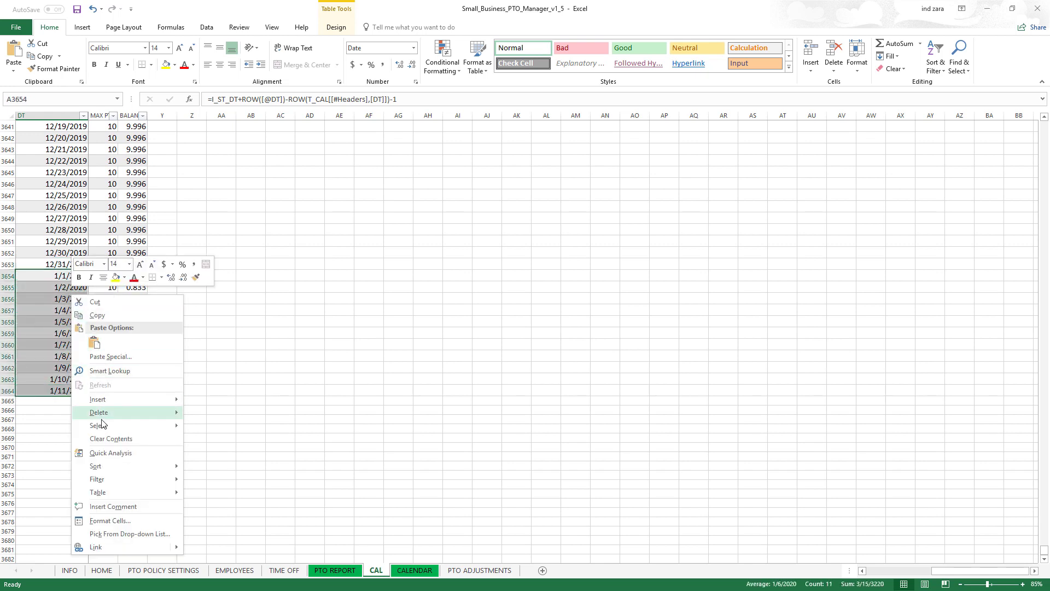
mouse_move(107, 416)
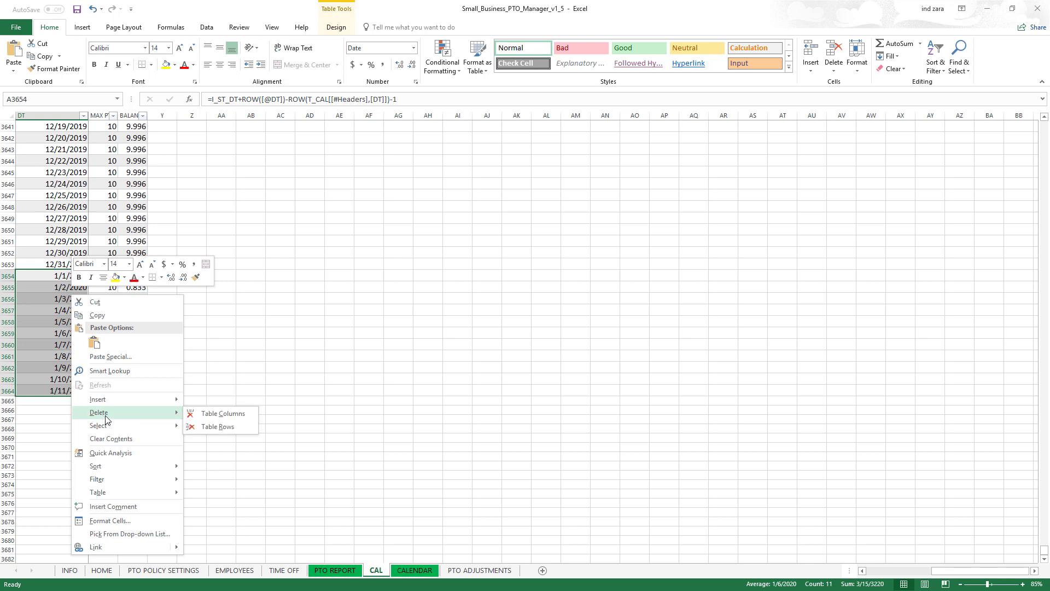
click(208, 427)
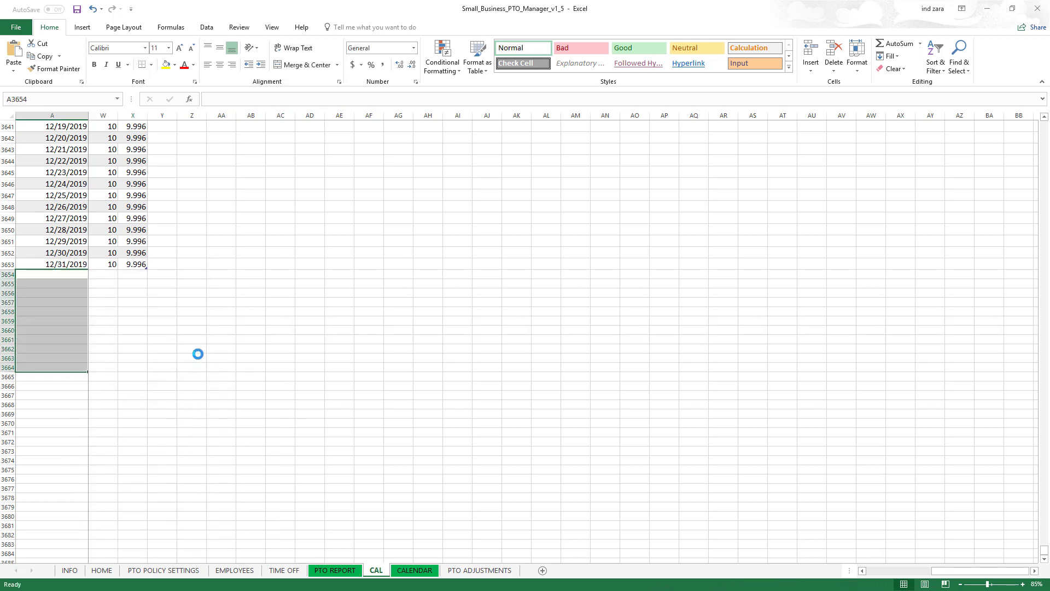
click(67, 276)
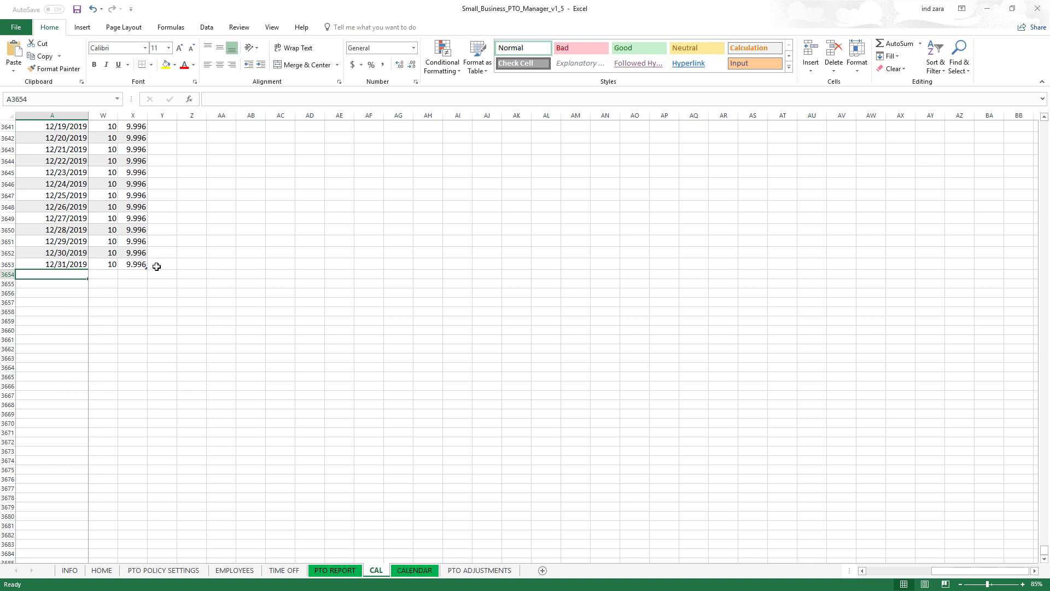
click(62, 265)
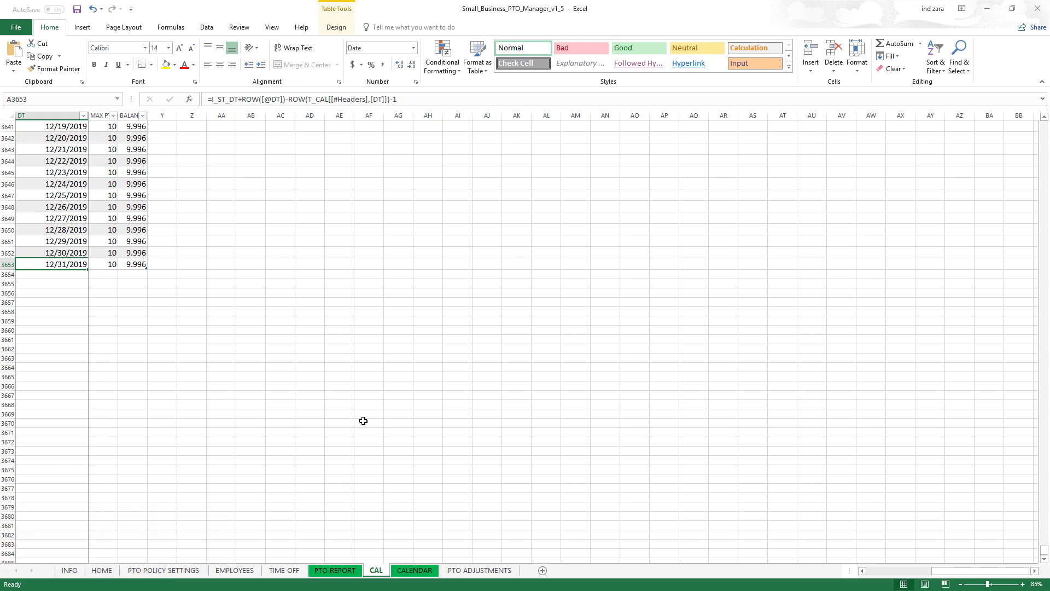
Check the end of the vacation and sick balance lines in the PTO REPORT sheet's balance trend chart.
click(341, 574)
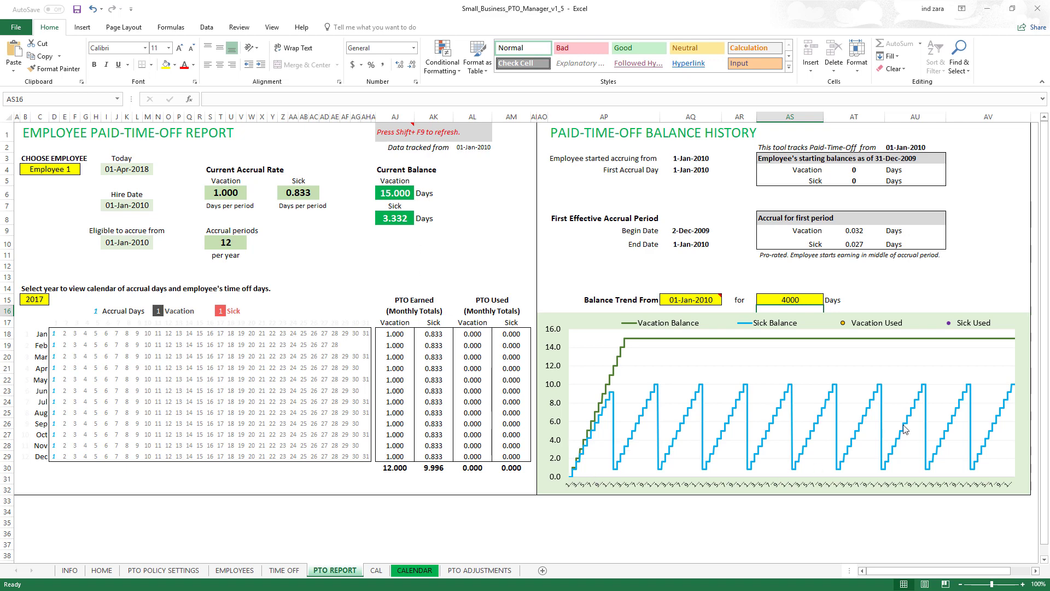
mouse_move(1016, 344)
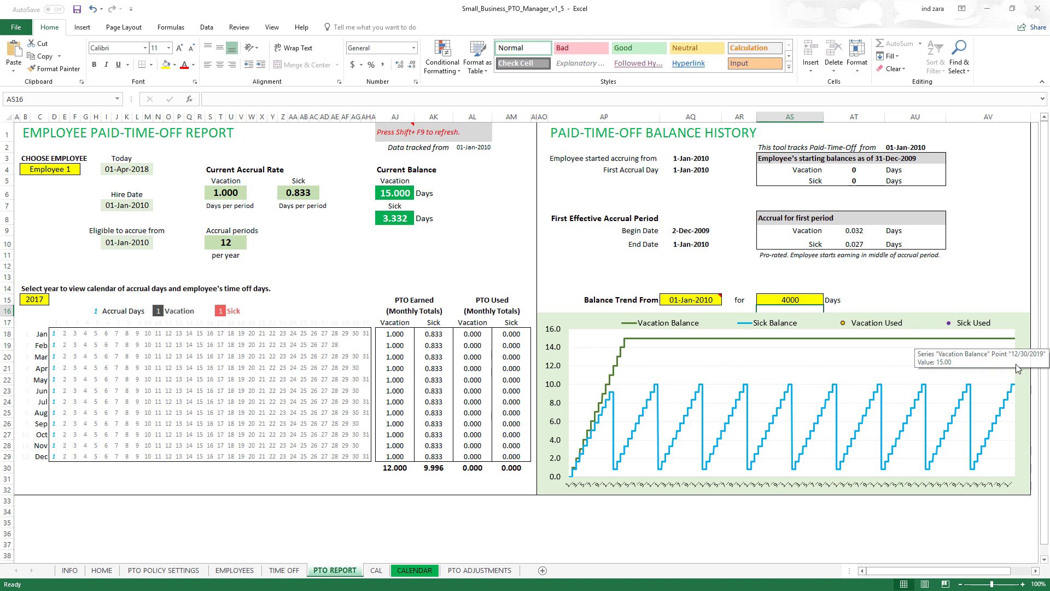
mouse_move(1015, 385)
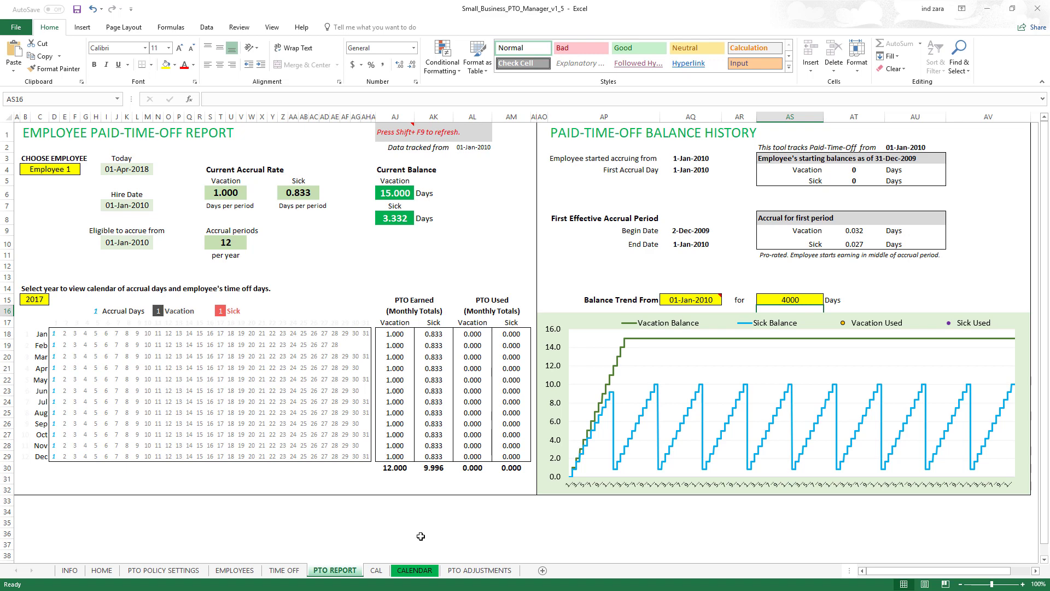
Hide the CAL sheet again.
click(376, 570)
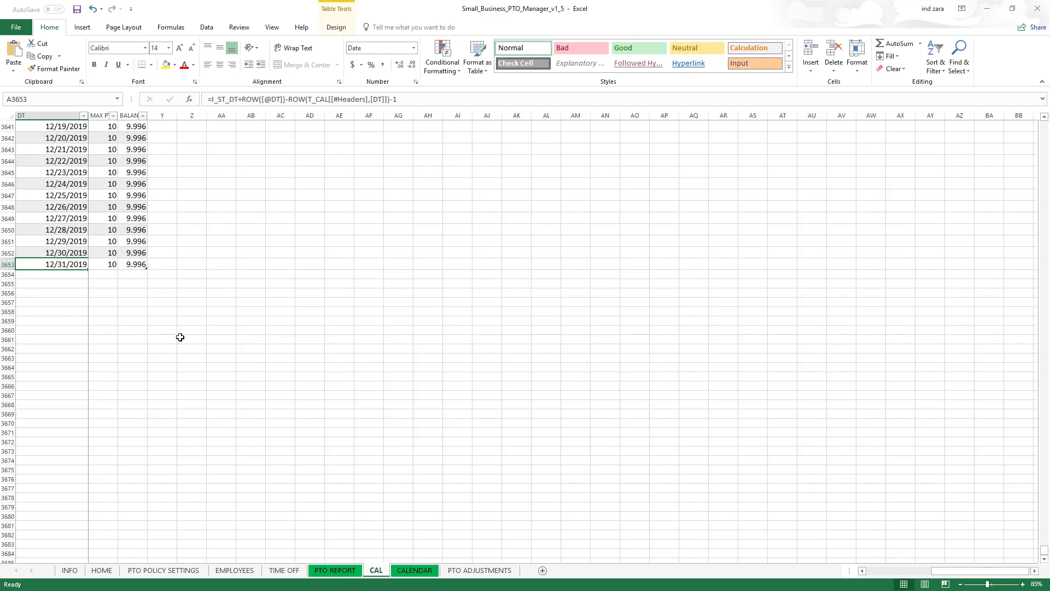
right_click(379, 573)
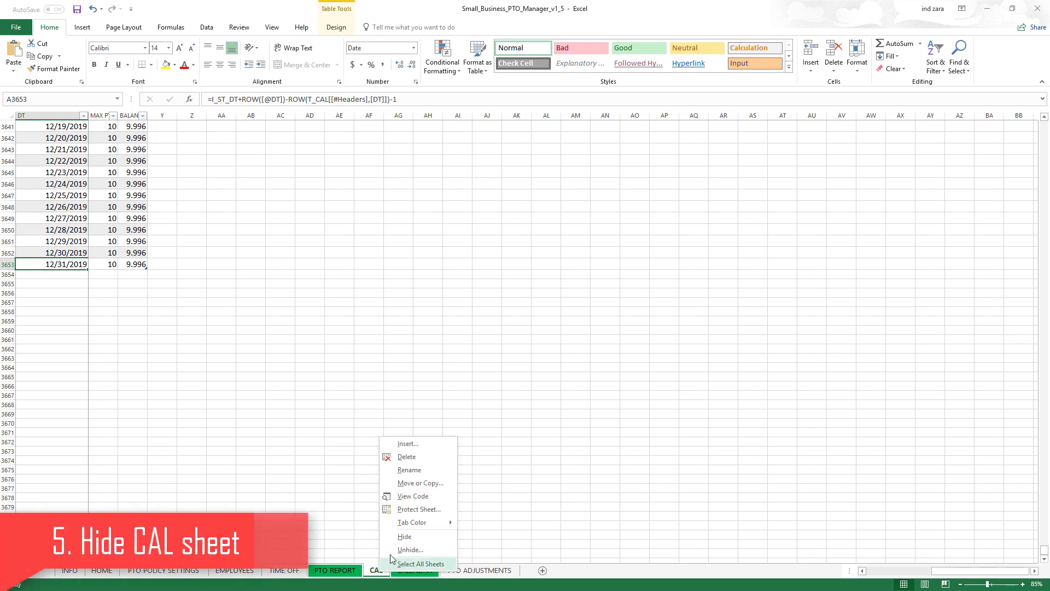
click(404, 538)
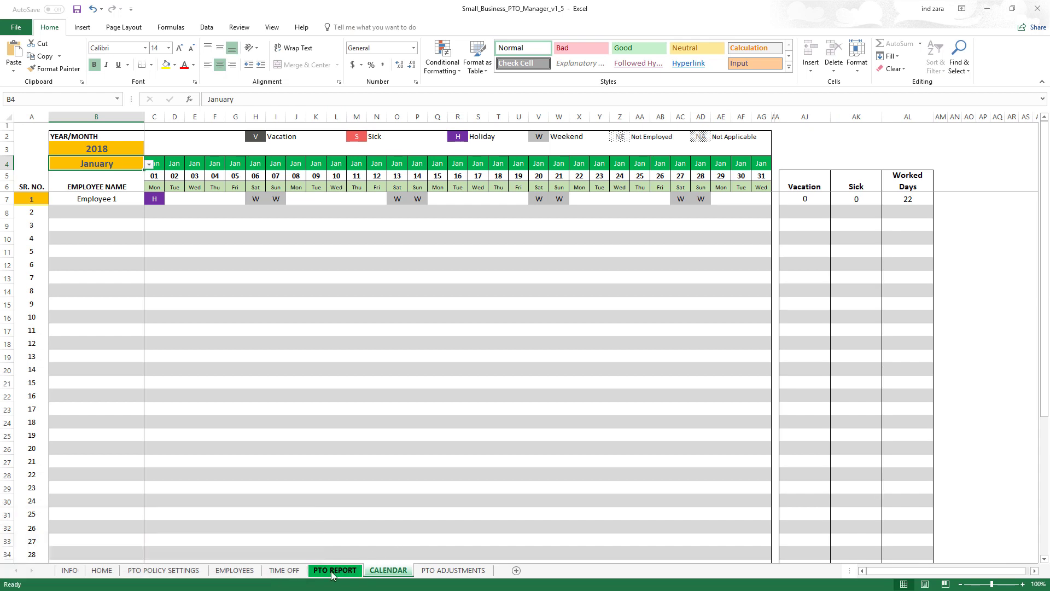
Save the workbook and return to the PTO REPORT sheet.
click(78, 11)
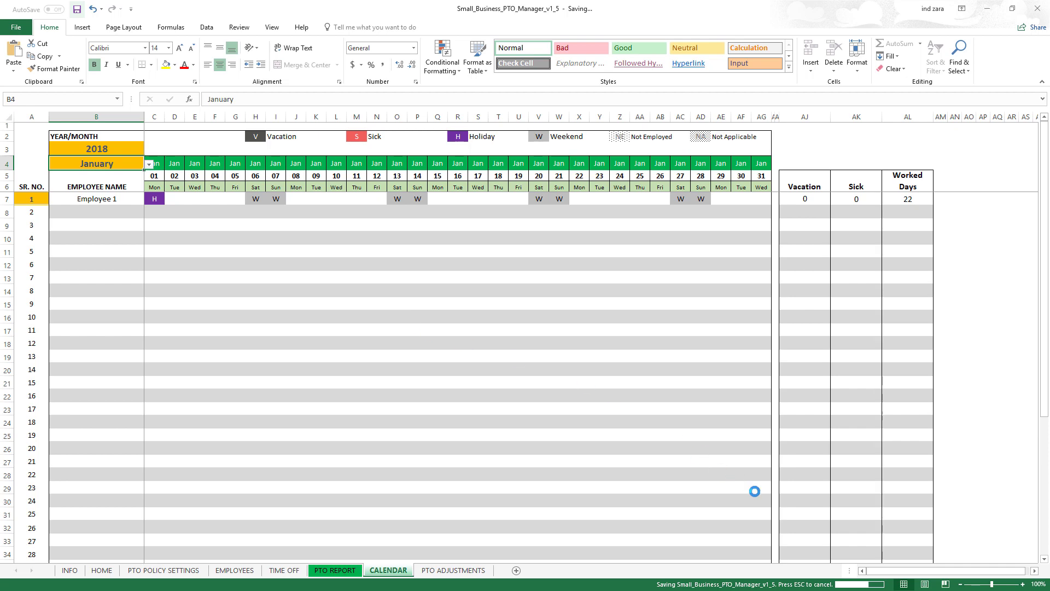
click(333, 570)
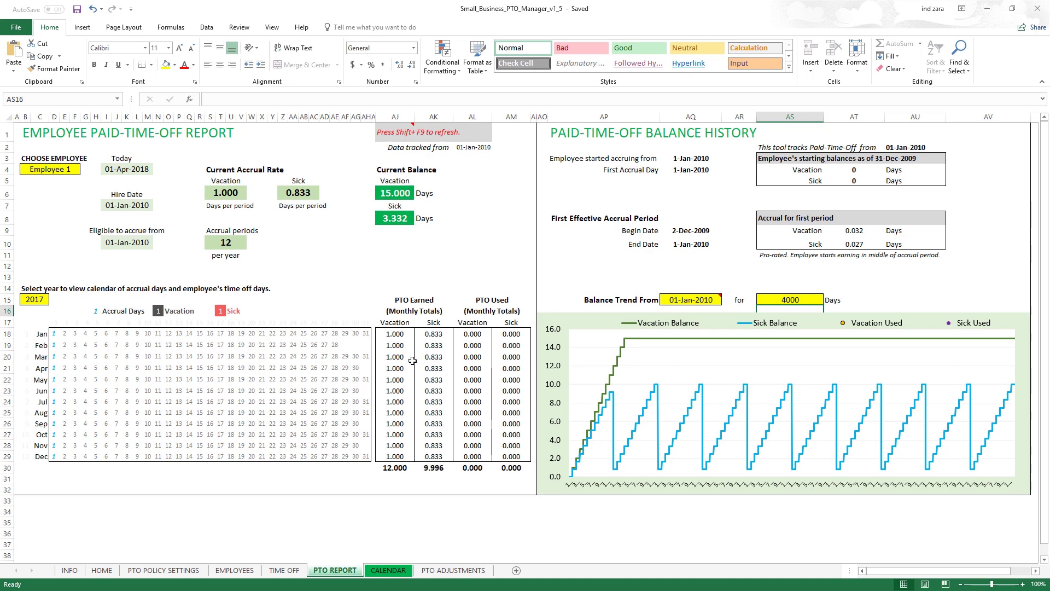
click(195, 571)
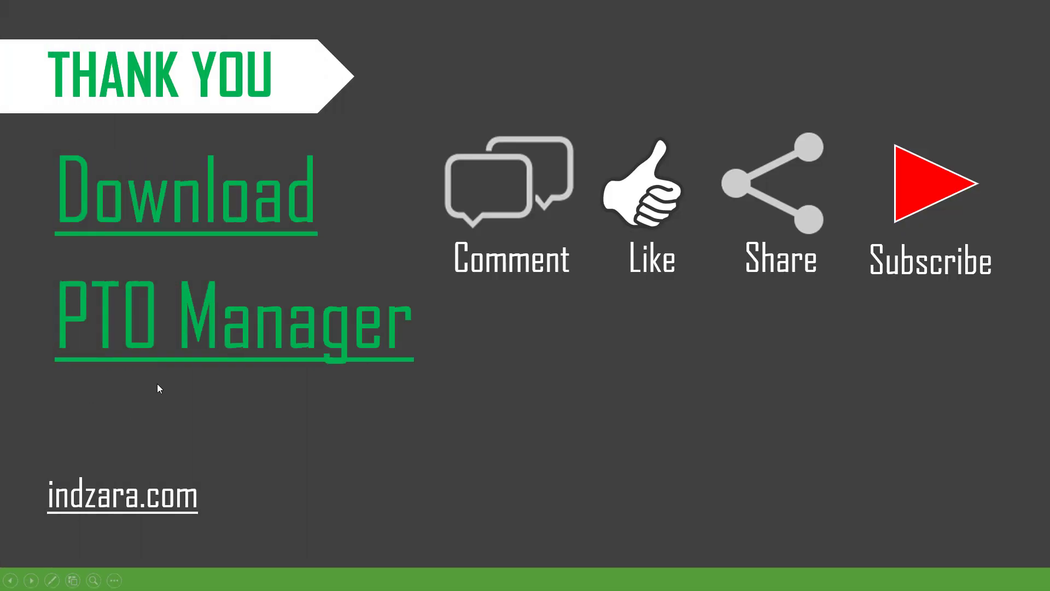